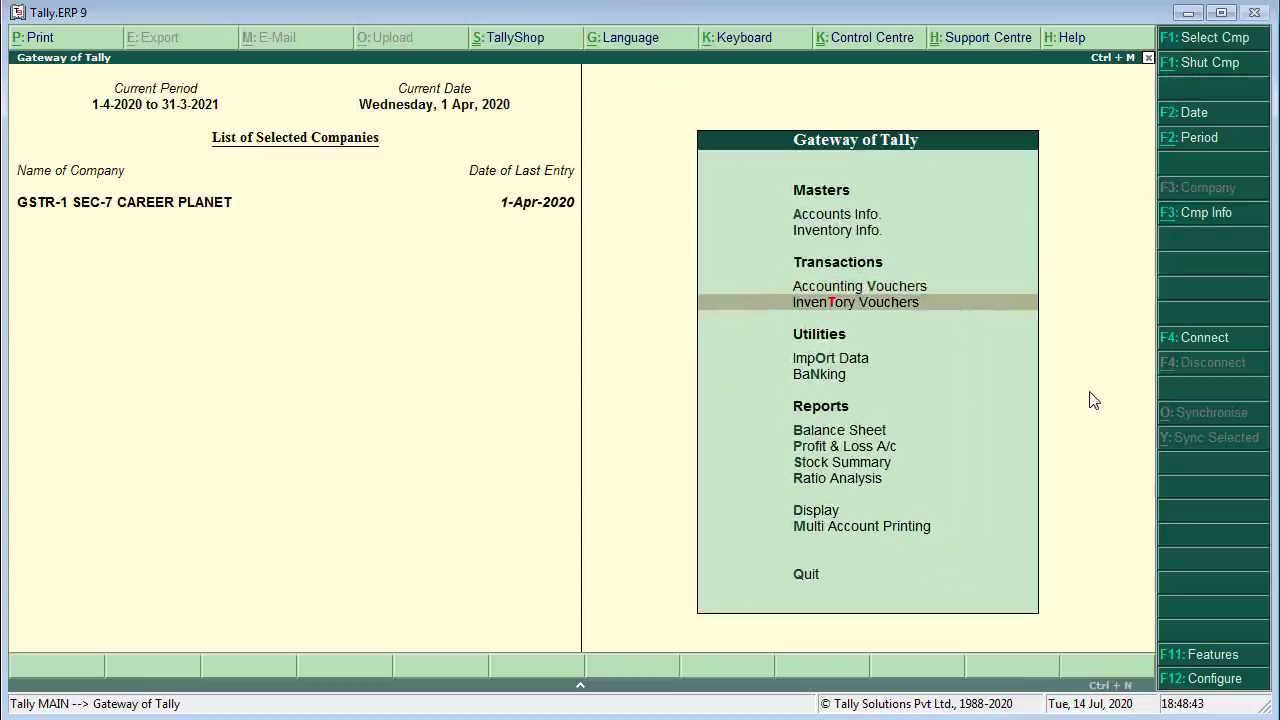
# Step: Start a sales voucher with reference number 1, party Balaji Ltd. and sales ledger Sales, keeping the default party details
pyautogui.press('Up')
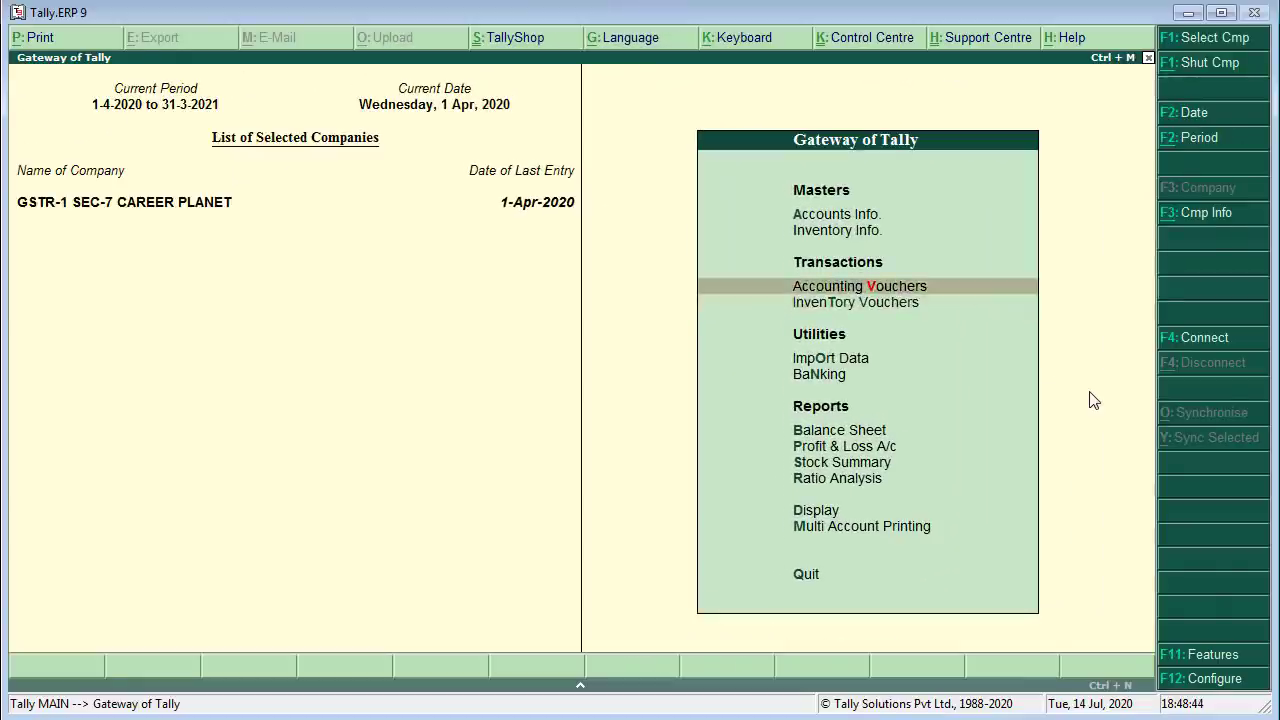
pyautogui.press('Return')
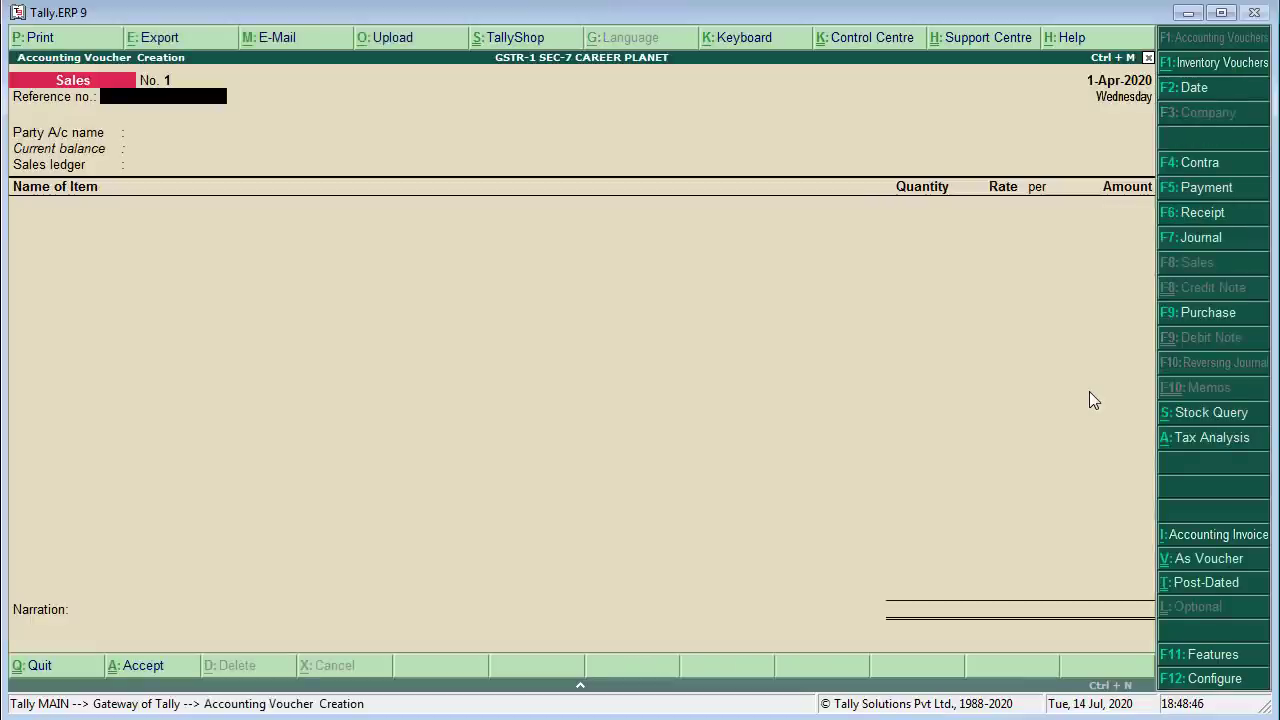
pyautogui.write('1')
pyautogui.press('Return')
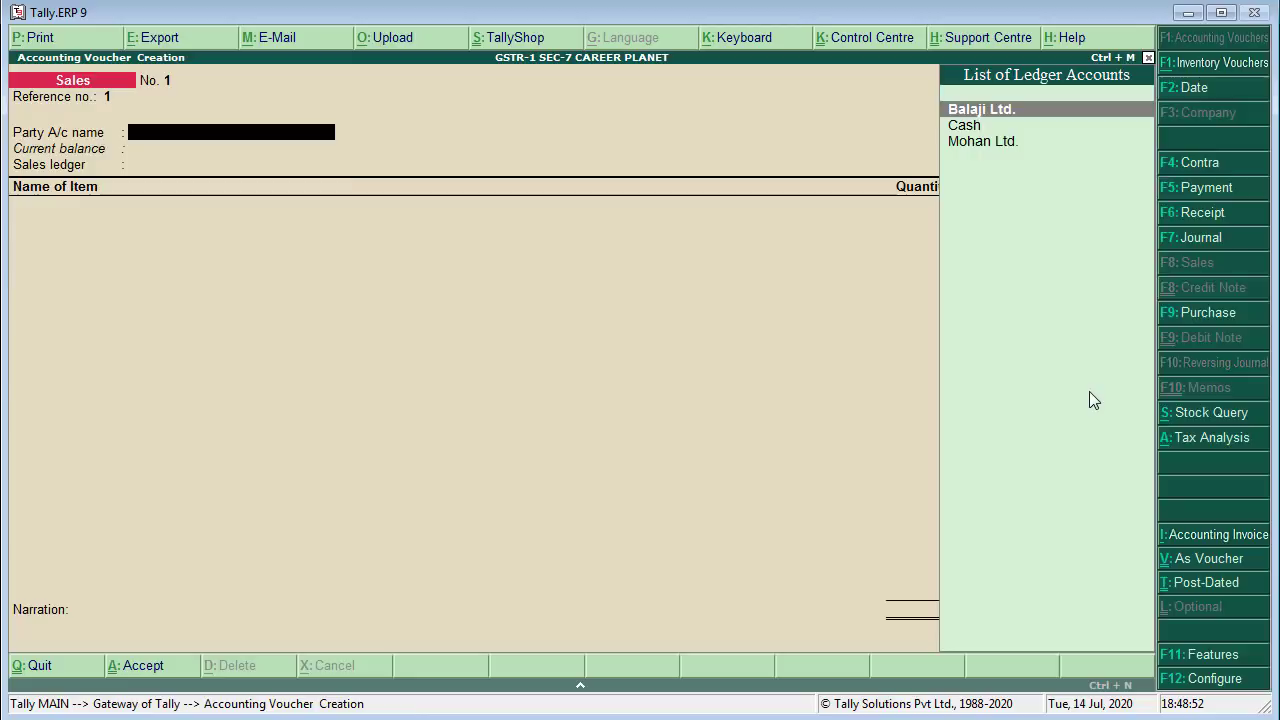
pyautogui.press('Return')
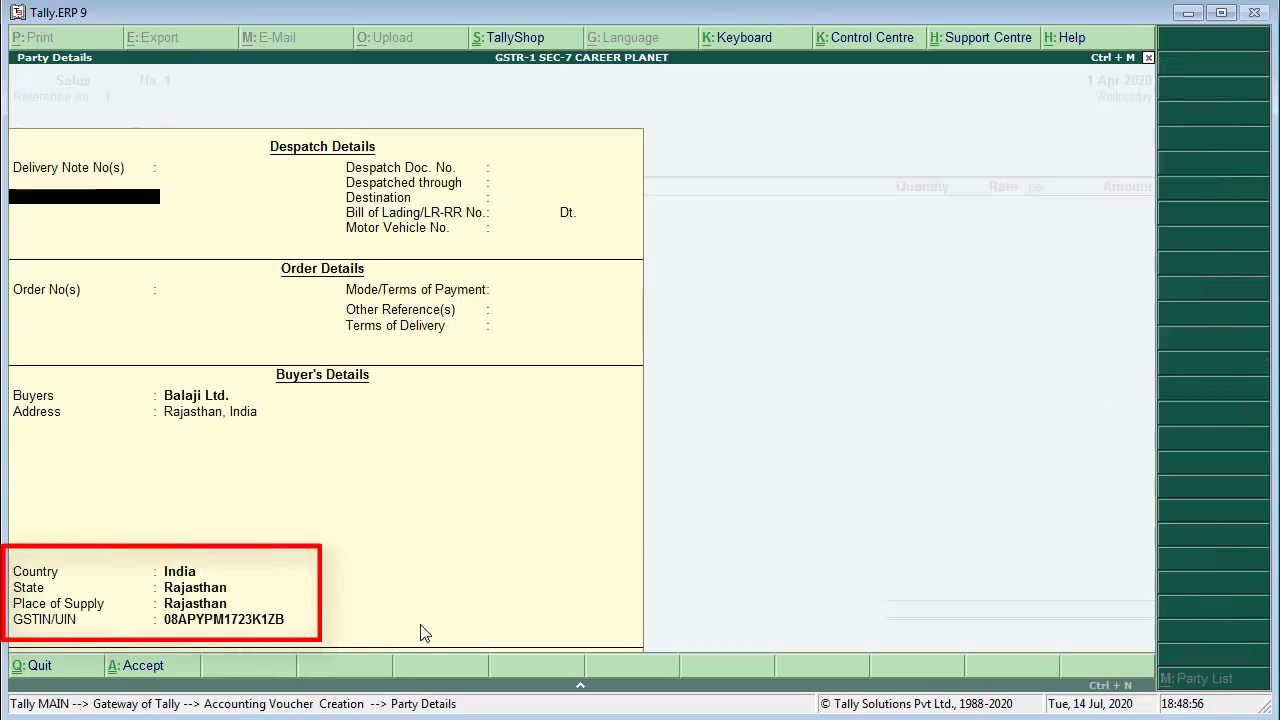
pyautogui.press('Return')
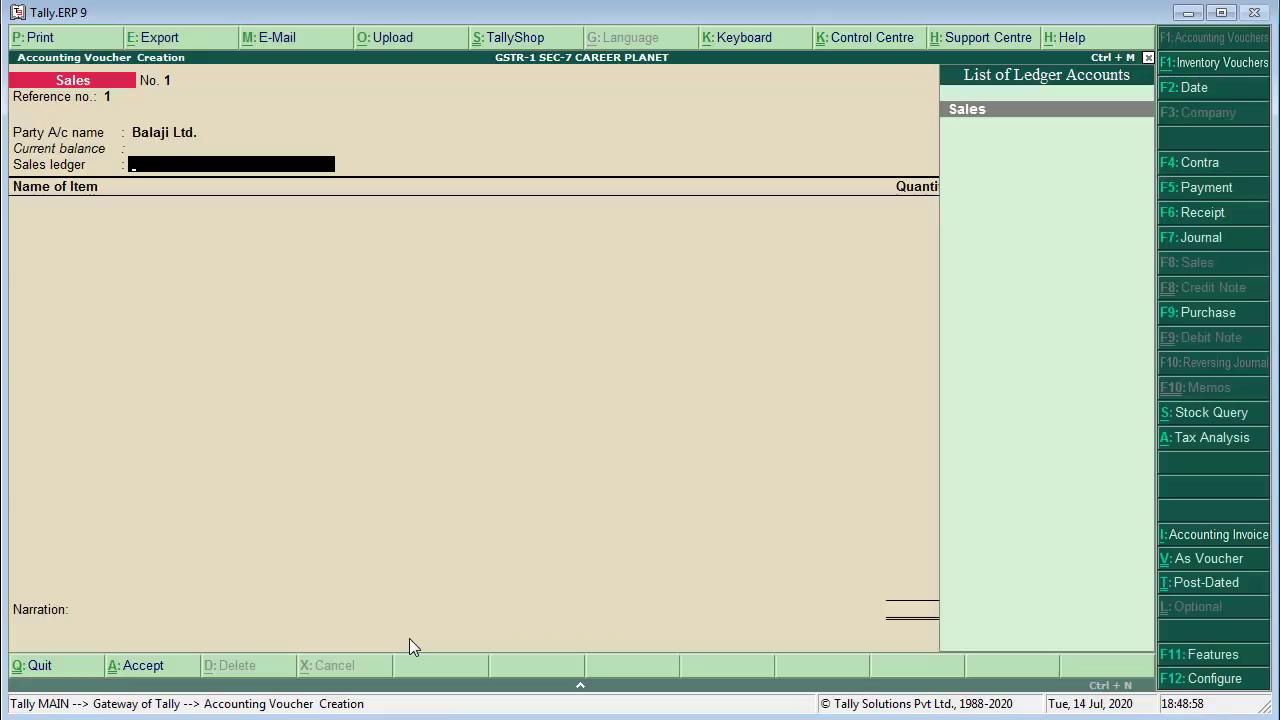
pyautogui.press('Return')
pyautogui.press('Return')
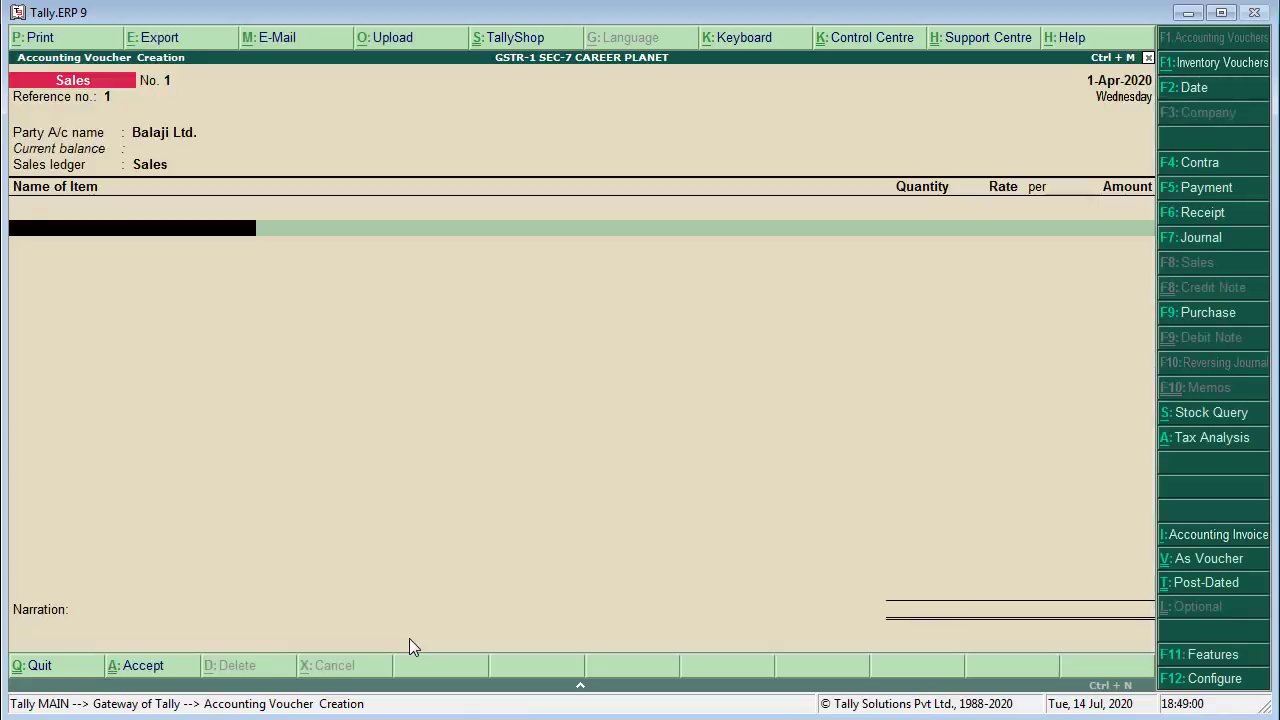
# Step: Add the stock item Tvs Keyboard to the voucher with a quantity of 50 nos at a rate of 800
pyautogui.press('Return')
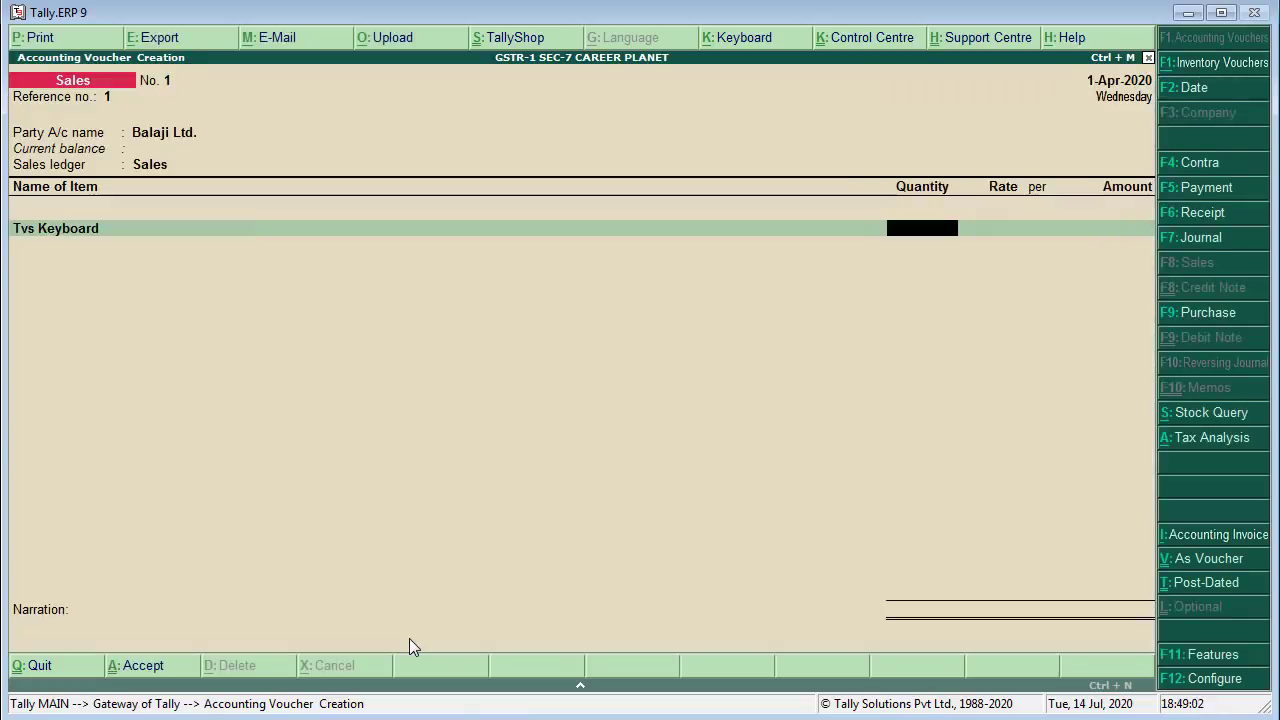
pyautogui.write('50')
pyautogui.press('Return')
pyautogui.write('800')
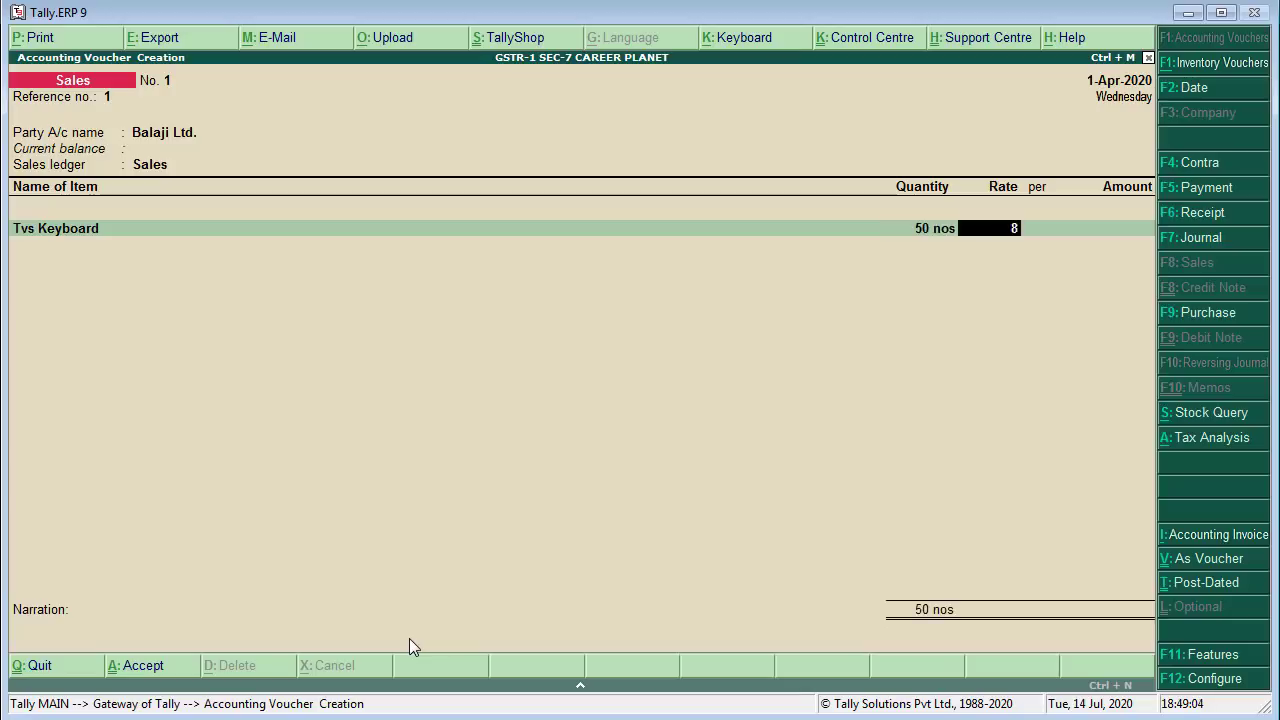
pyautogui.press('Return')
pyautogui.press('Return')
pyautogui.press('Return')
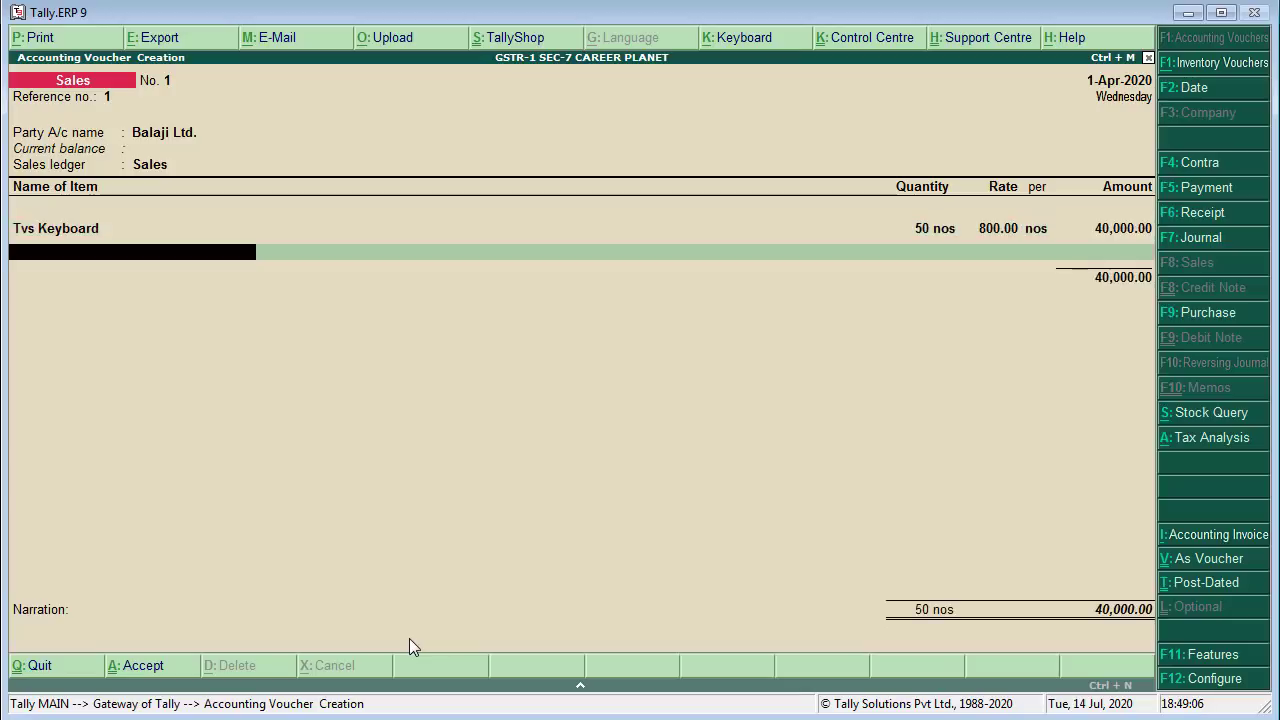
# Step: Finish the item list and examine the detailed tax analysis of the voucher for the GST types applied
pyautogui.press('Return')
pyautogui.hotkey('alt', 'a')
pyautogui.hotkey('alt', 'F1')
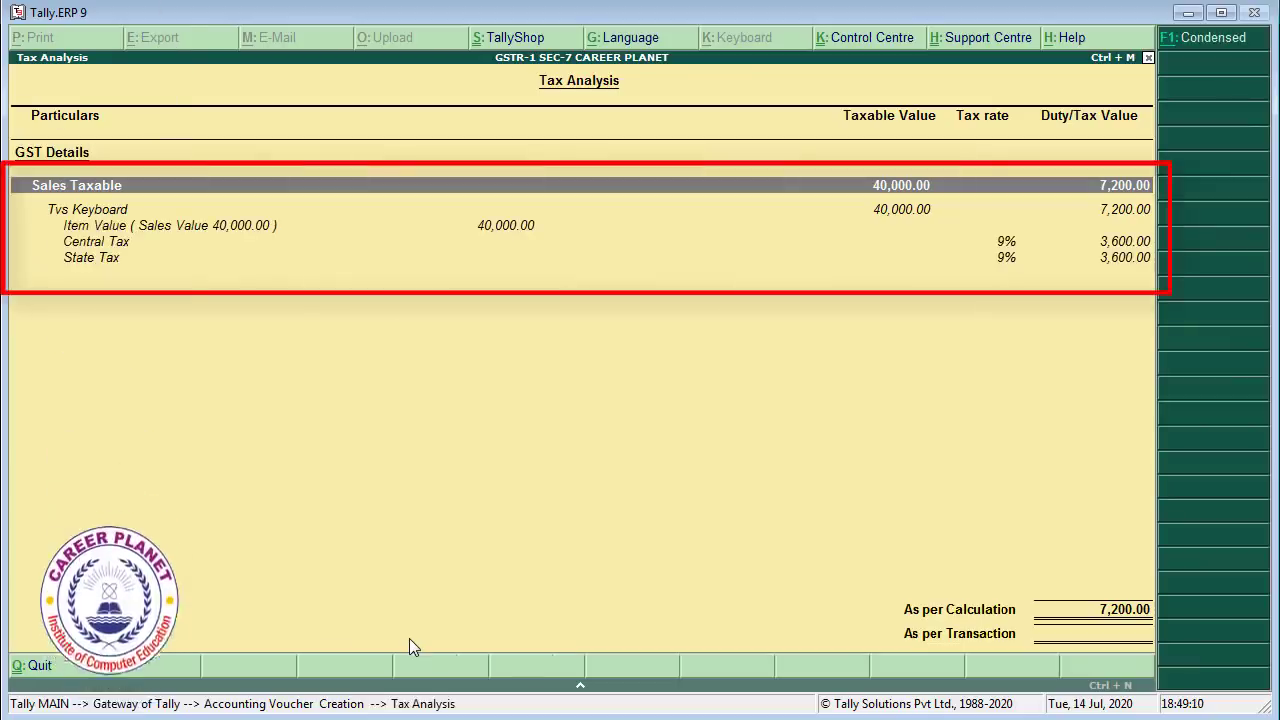
pyautogui.press('Down')
pyautogui.press('Down')
pyautogui.press('Down')
pyautogui.press('Down')
pyautogui.press('Up')
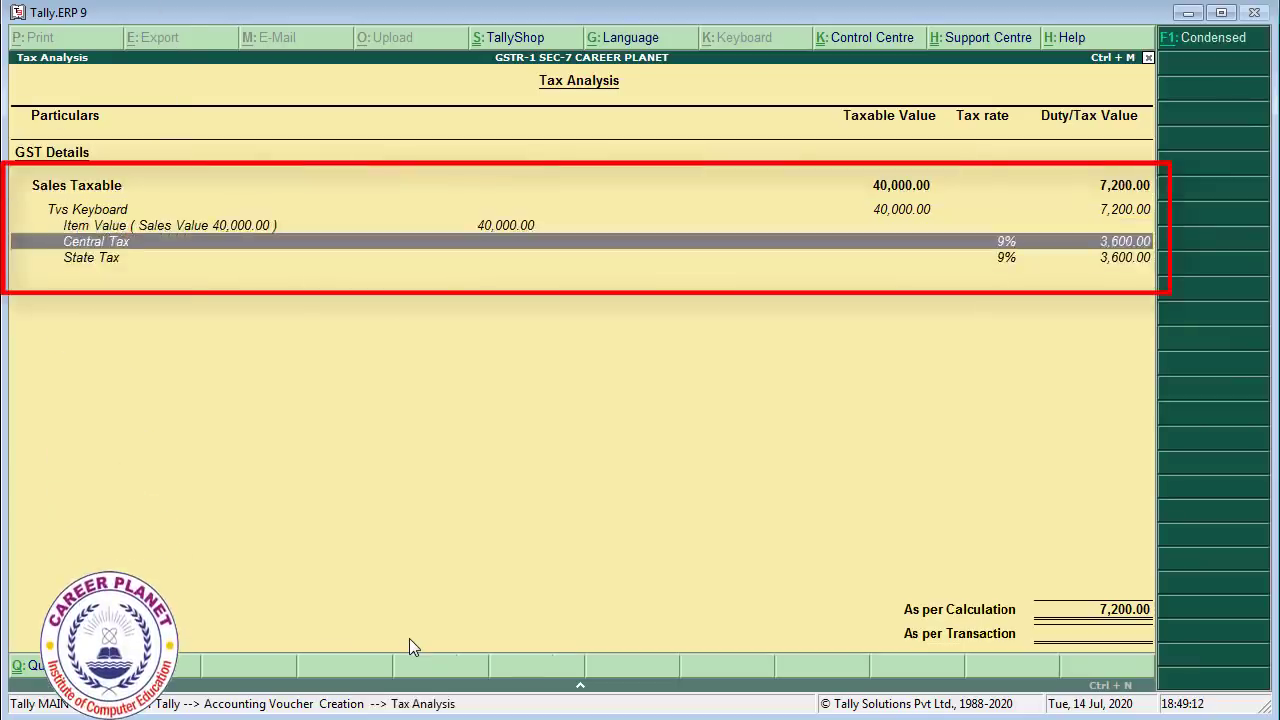
pyautogui.press('Escape')
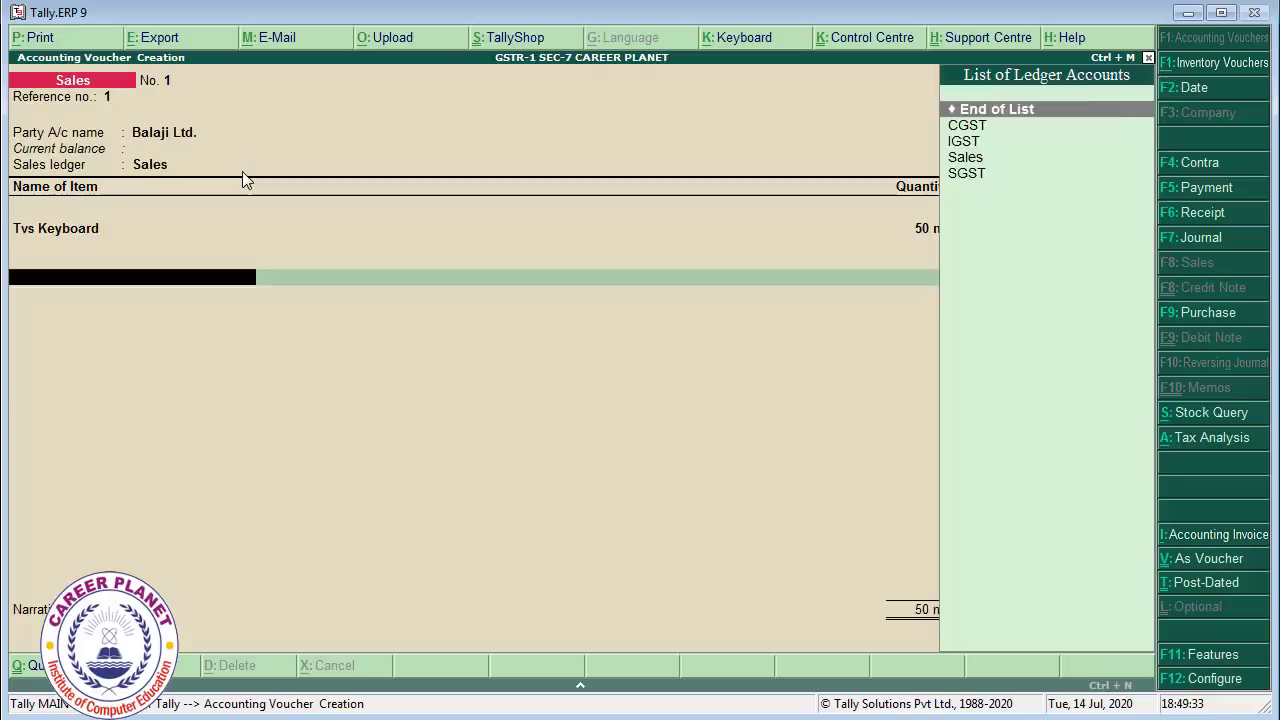
# Step: Go back to the voucher's header, keep the party details for Balaji Ltd. and check the Sales ledger's tax classification
pyautogui.press('BackSpace')
pyautogui.press('BackSpace')
pyautogui.press('BackSpace')
pyautogui.press('BackSpace')
pyautogui.press('BackSpace')
pyautogui.press('BackSpace')
pyautogui.press('Return')
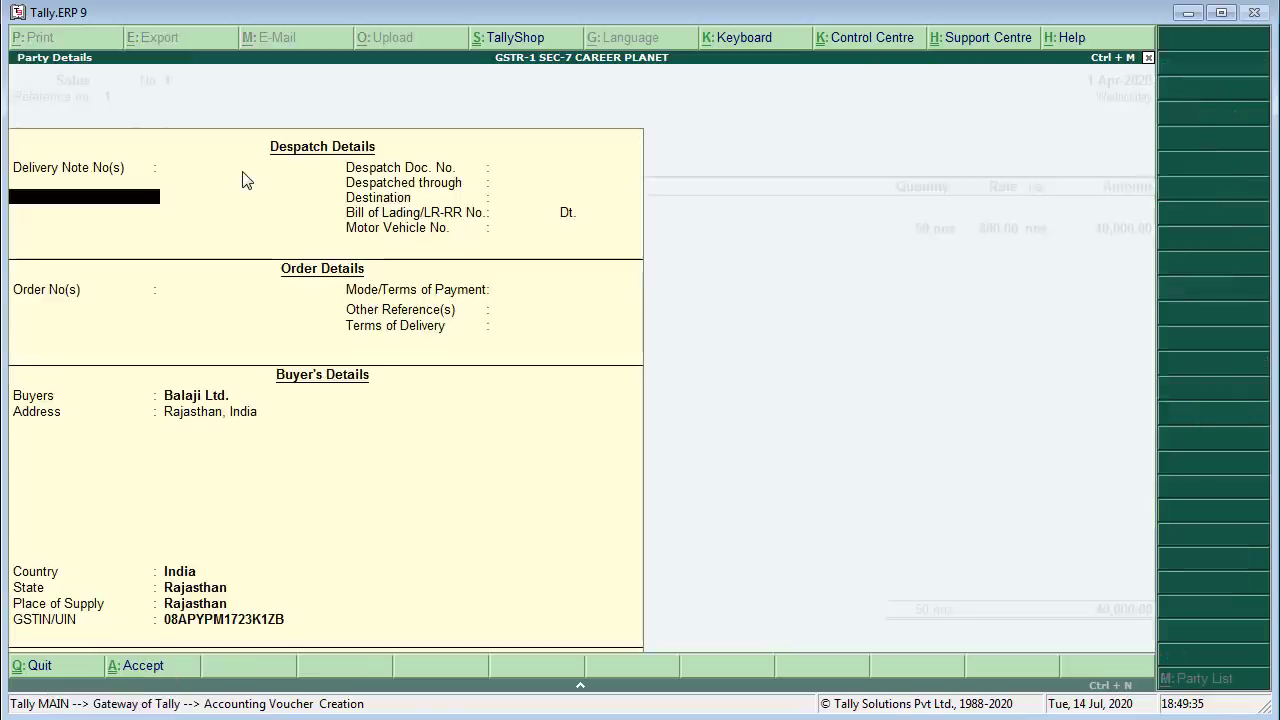
pyautogui.hotkey('ctrl', 'a')
pyautogui.press('Return')
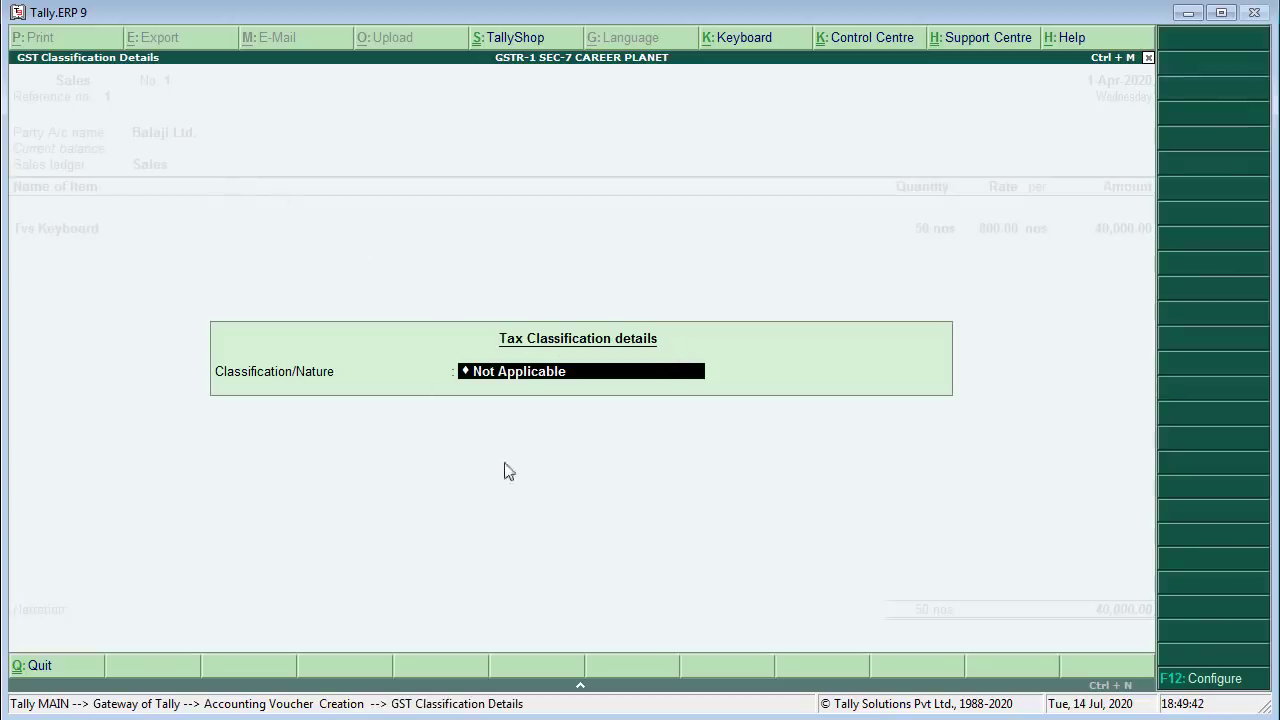
pyautogui.press('Return')
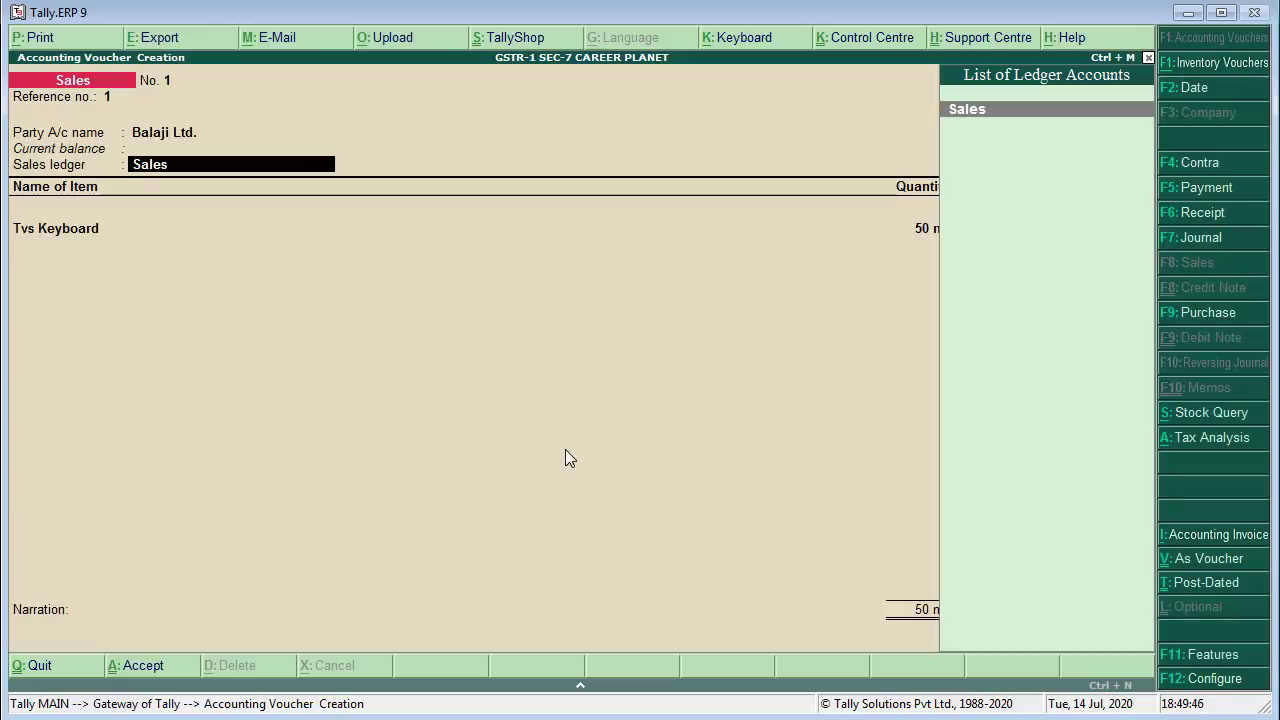
# Step: Check in the sales invoice configuration that modification of tax details for GST is allowed
pyautogui.press('F12')
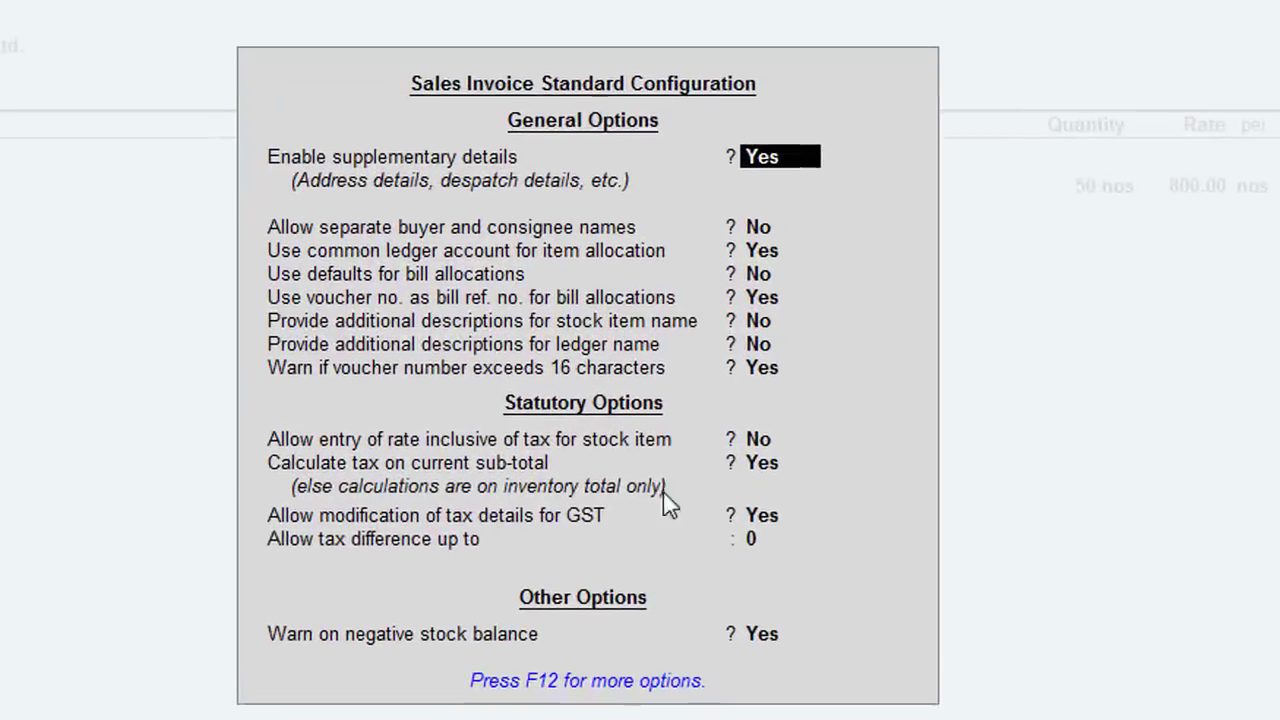
pyautogui.click(752, 524)
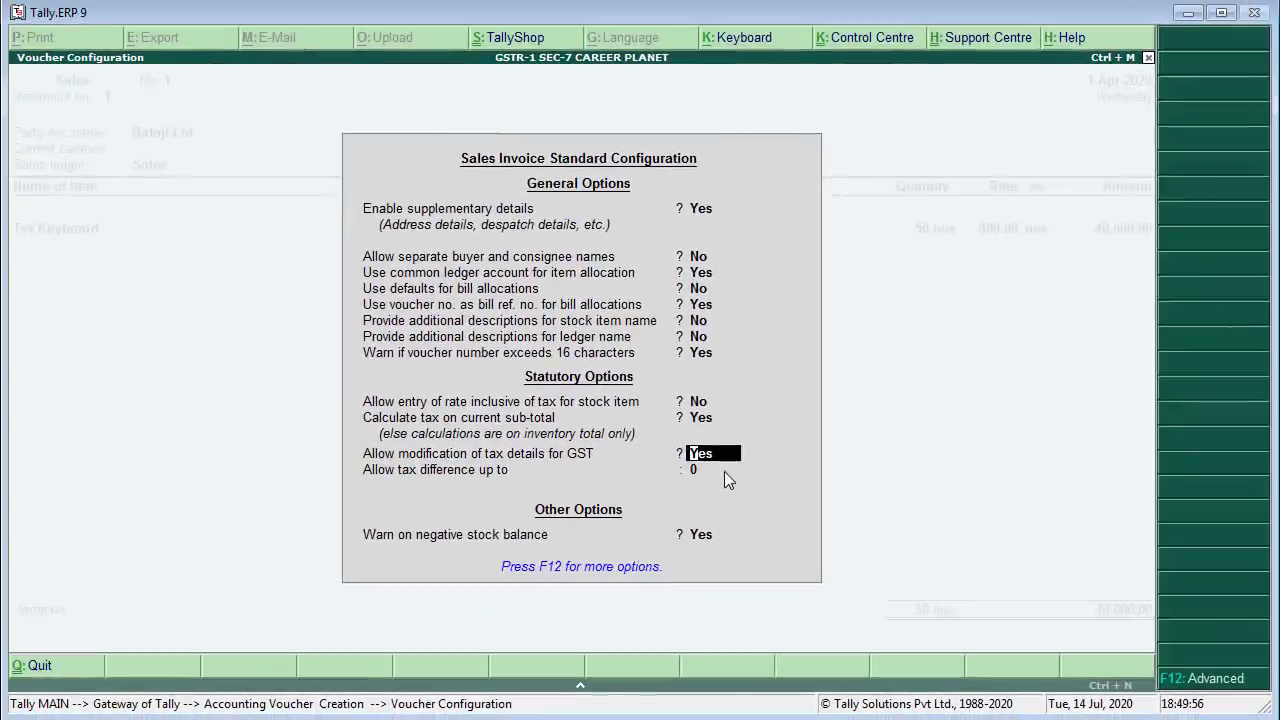
pyautogui.click(797, 541)
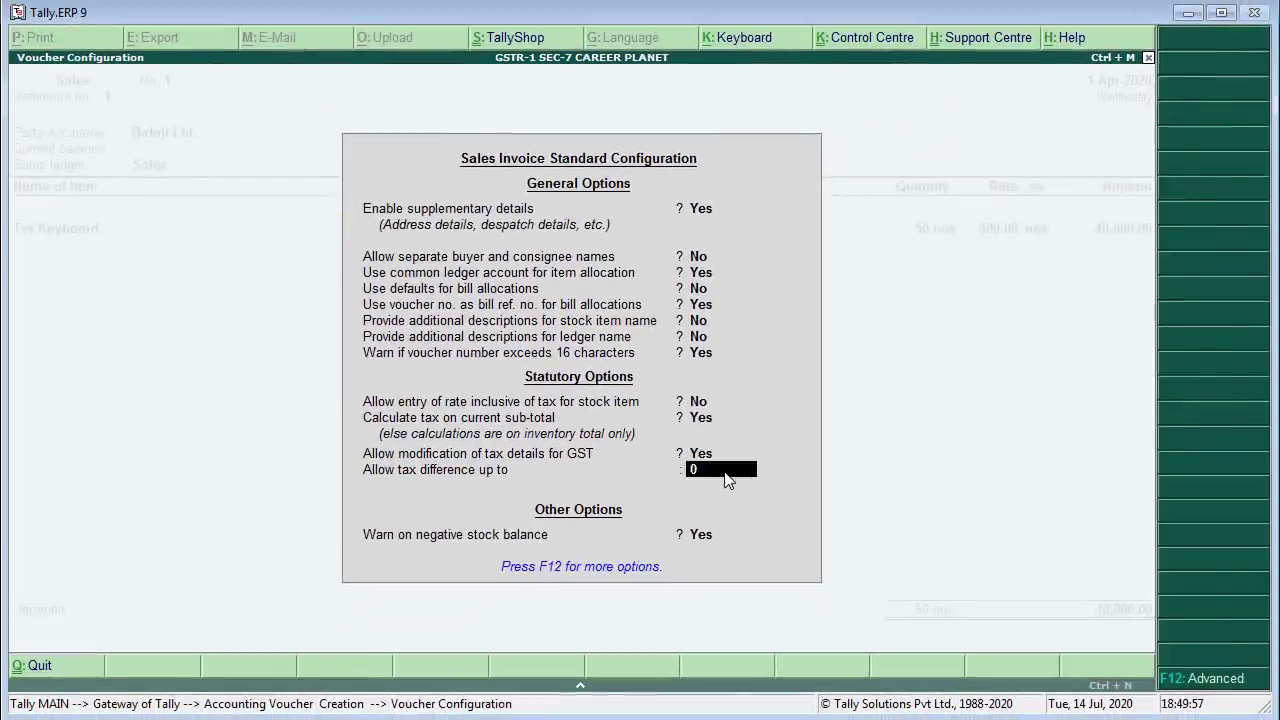
pyautogui.hotkey('ctrl', 'a')
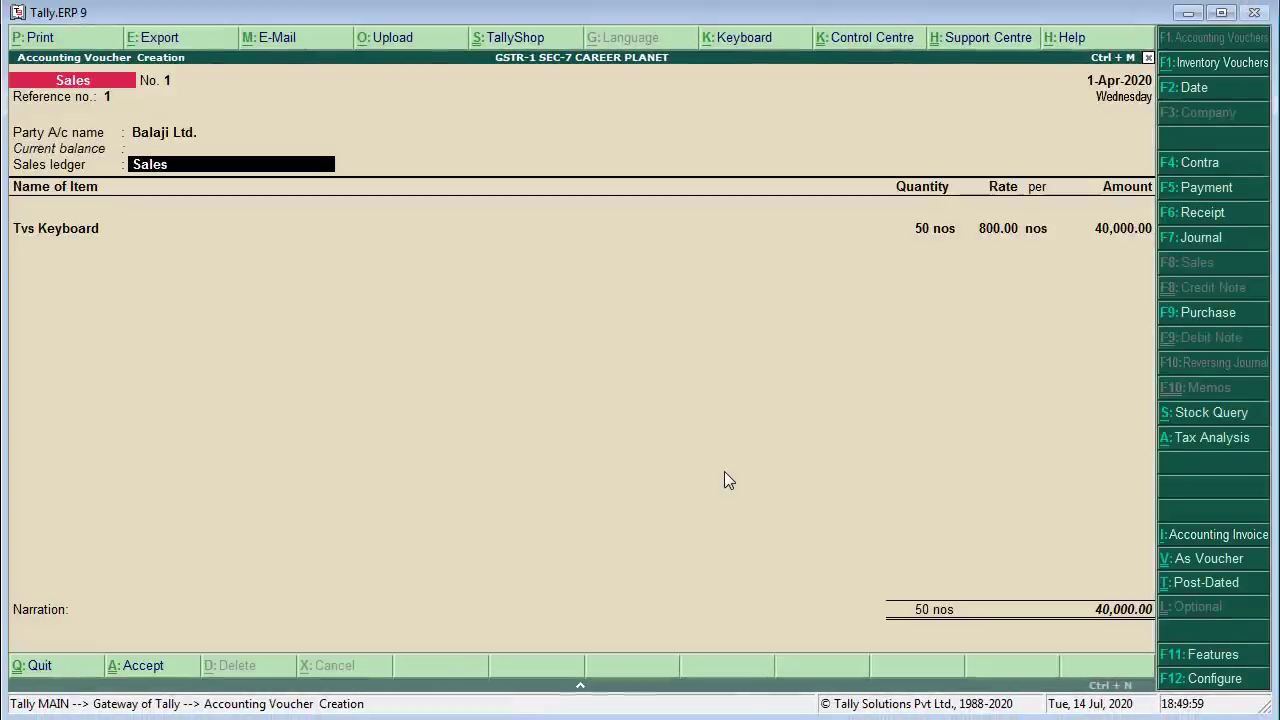
# Step: Set the Sales ledger's tax classification in this voucher to Interstate Sales Taxable
pyautogui.press('Return')
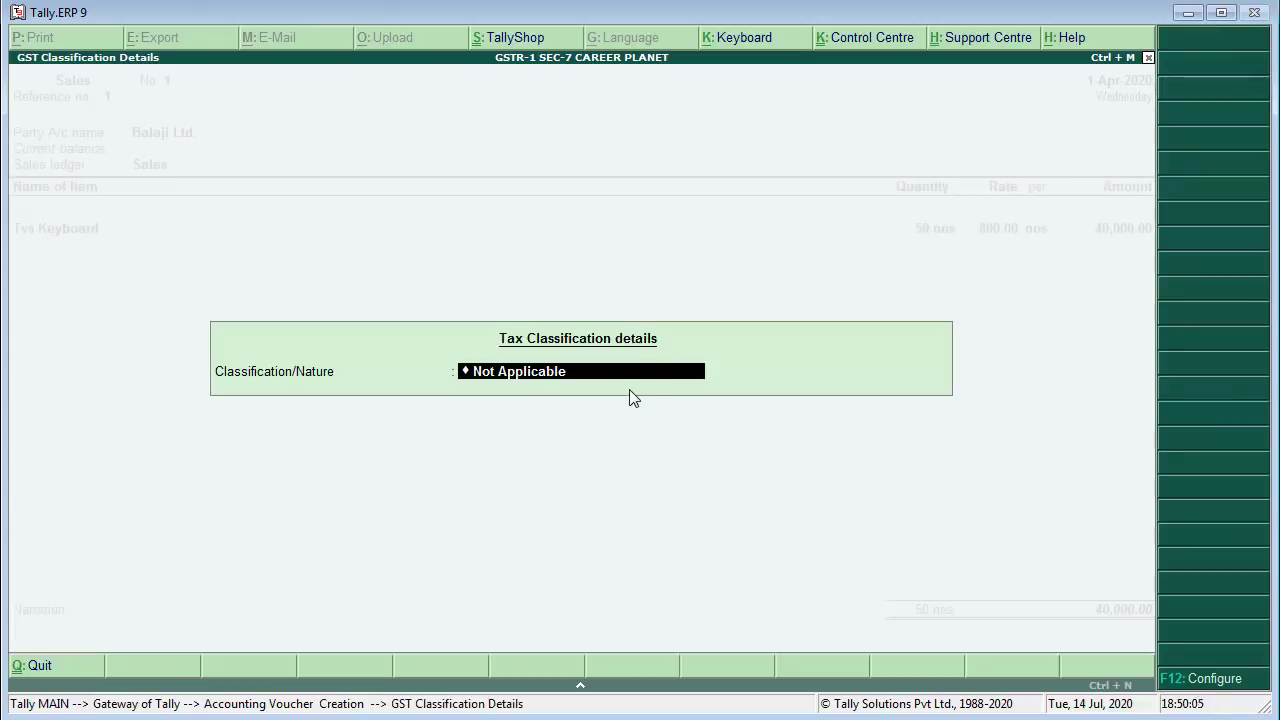
pyautogui.write('In')
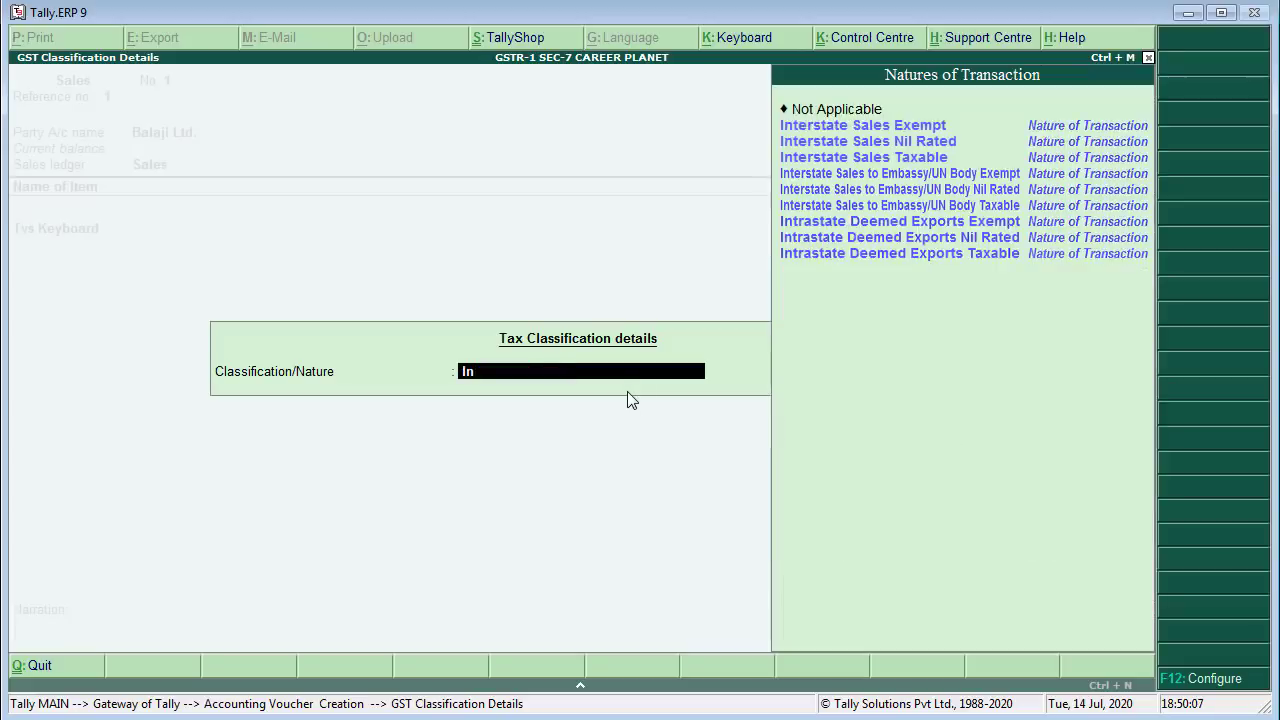
pyautogui.press('Down')
pyautogui.press('Down')
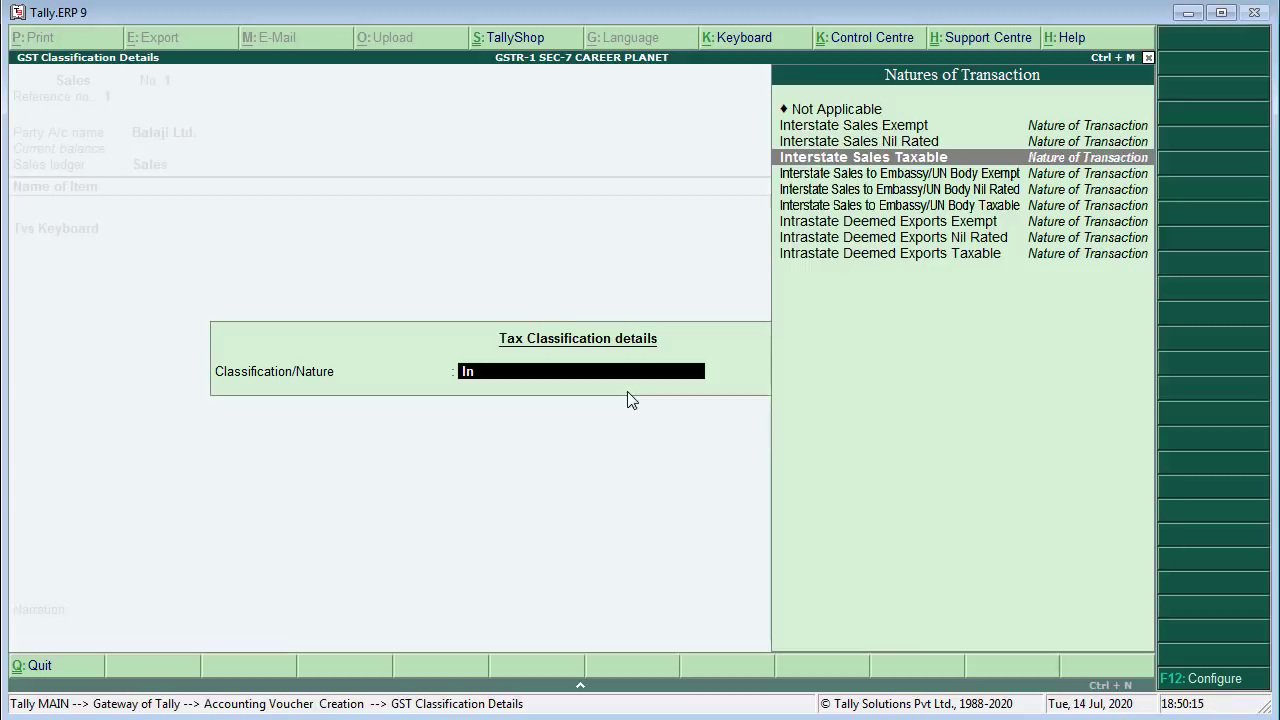
pyautogui.press('Return')
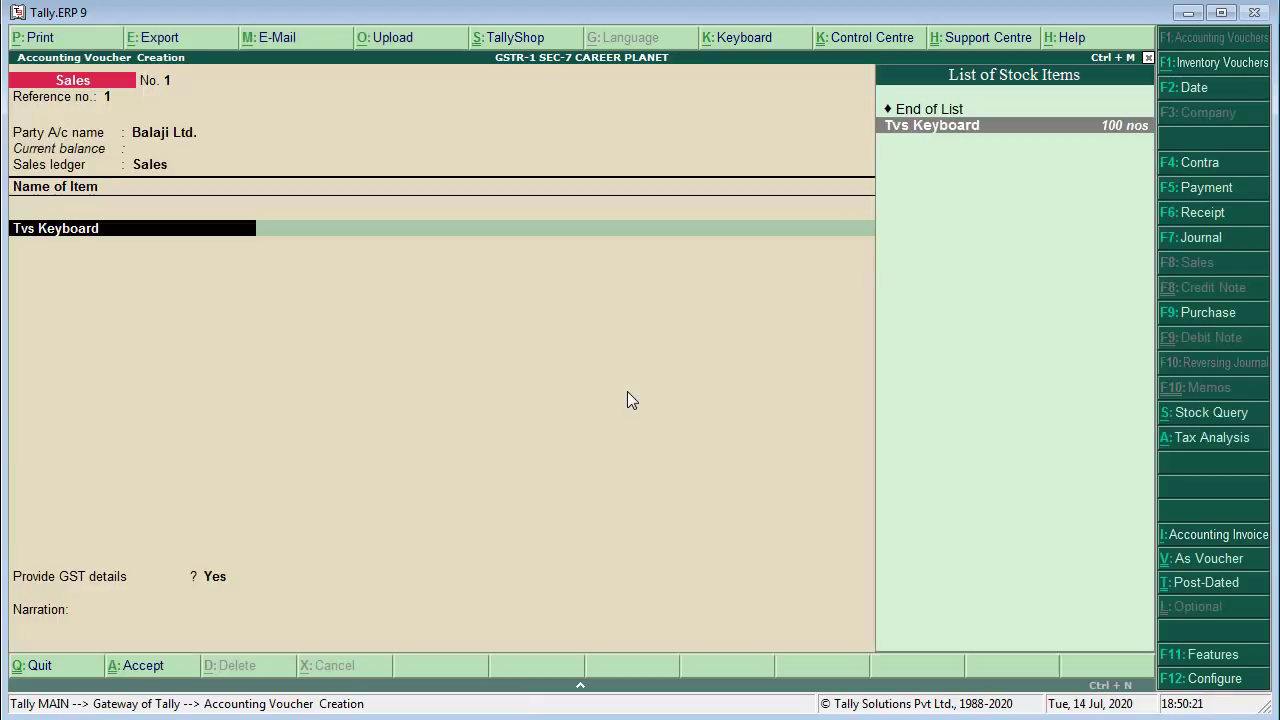
# Step: Keep the Tvs Keyboard line as entered and review the voucher's tax analysis under the new classification
pyautogui.press('Return')
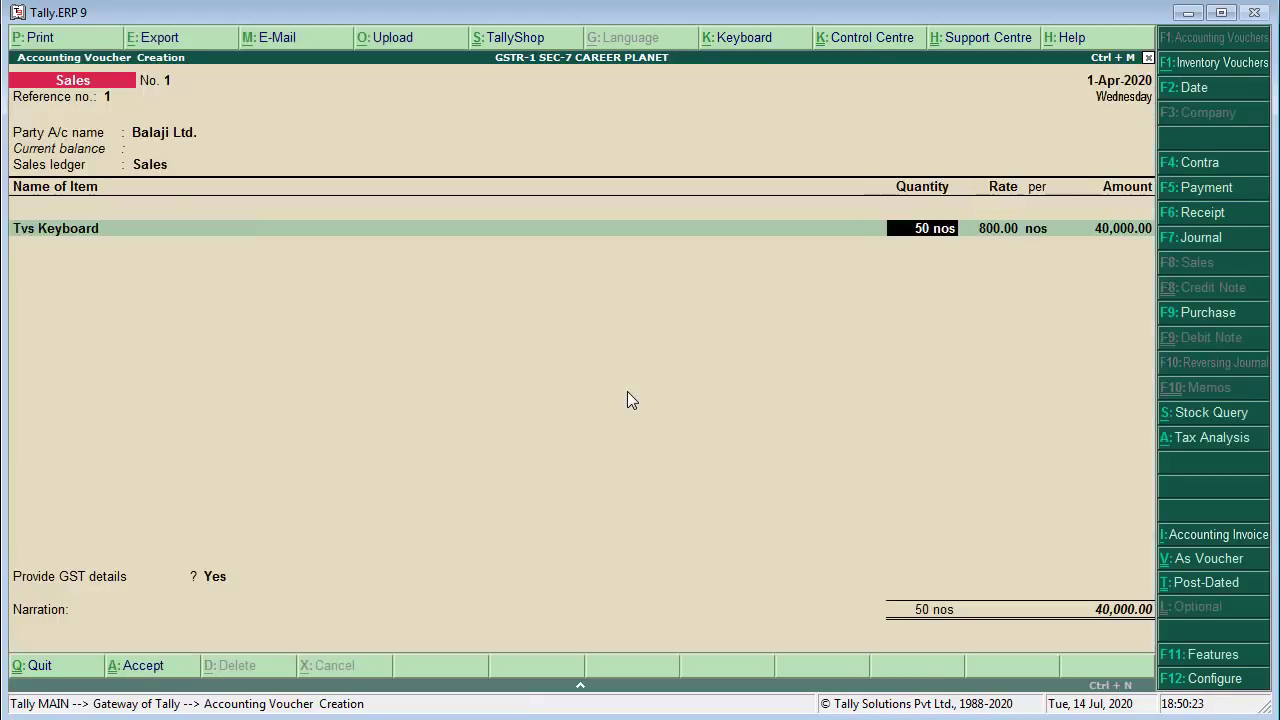
pyautogui.press('Return')
pyautogui.press('Return')
pyautogui.press('Return')
pyautogui.press('Return')
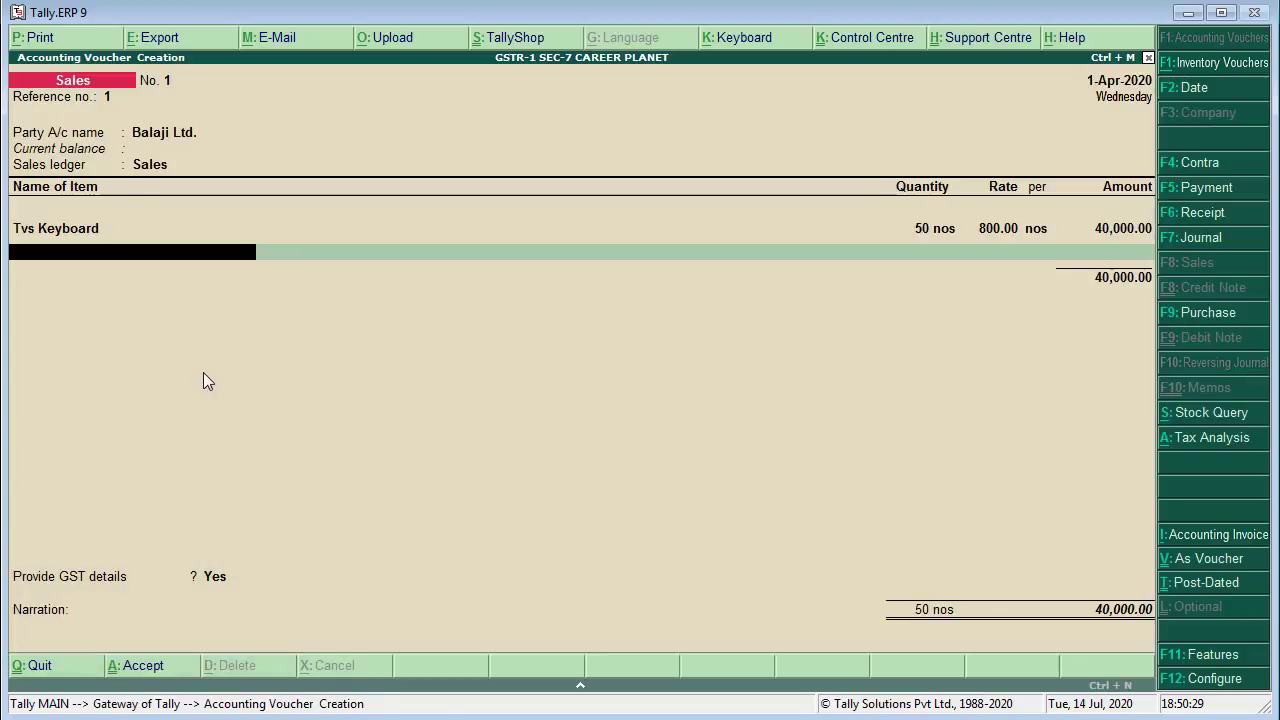
pyautogui.hotkey('alt', 'a')
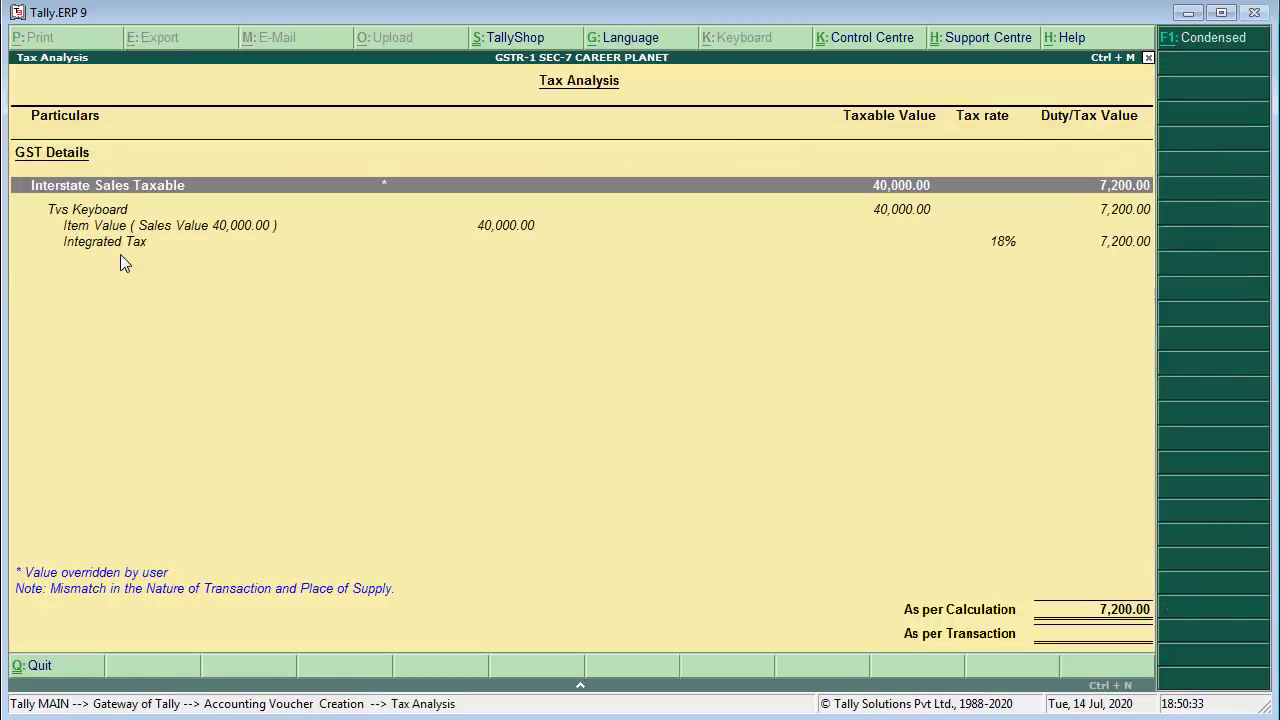
pyautogui.press('Escape')
# Step: Add the IGST ledger below the item with its calculated amount and end the ledger list
pyautogui.press('Return')
pyautogui.write('I')
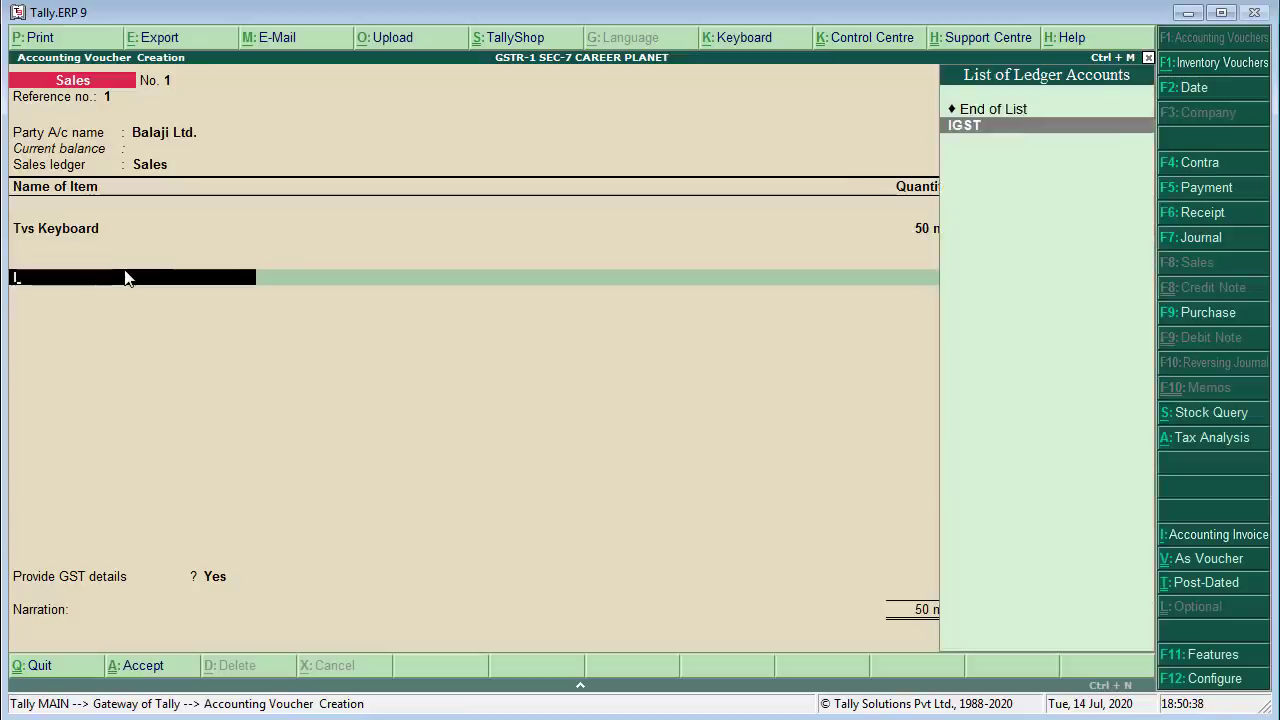
pyautogui.press('Return')
pyautogui.press('Return')
pyautogui.press('Return')
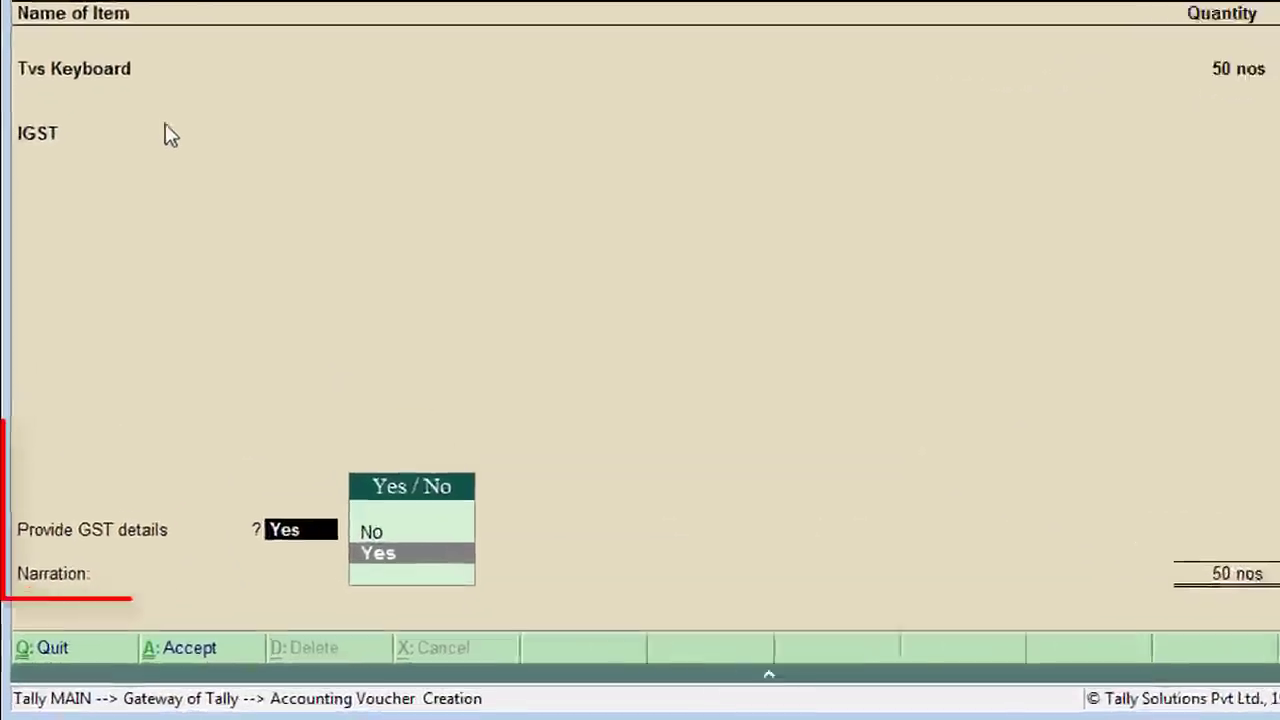
# Step: Provide GST details for the voucher, marking it as supplies under section 7 of the IGST Act
pyautogui.press('Return')
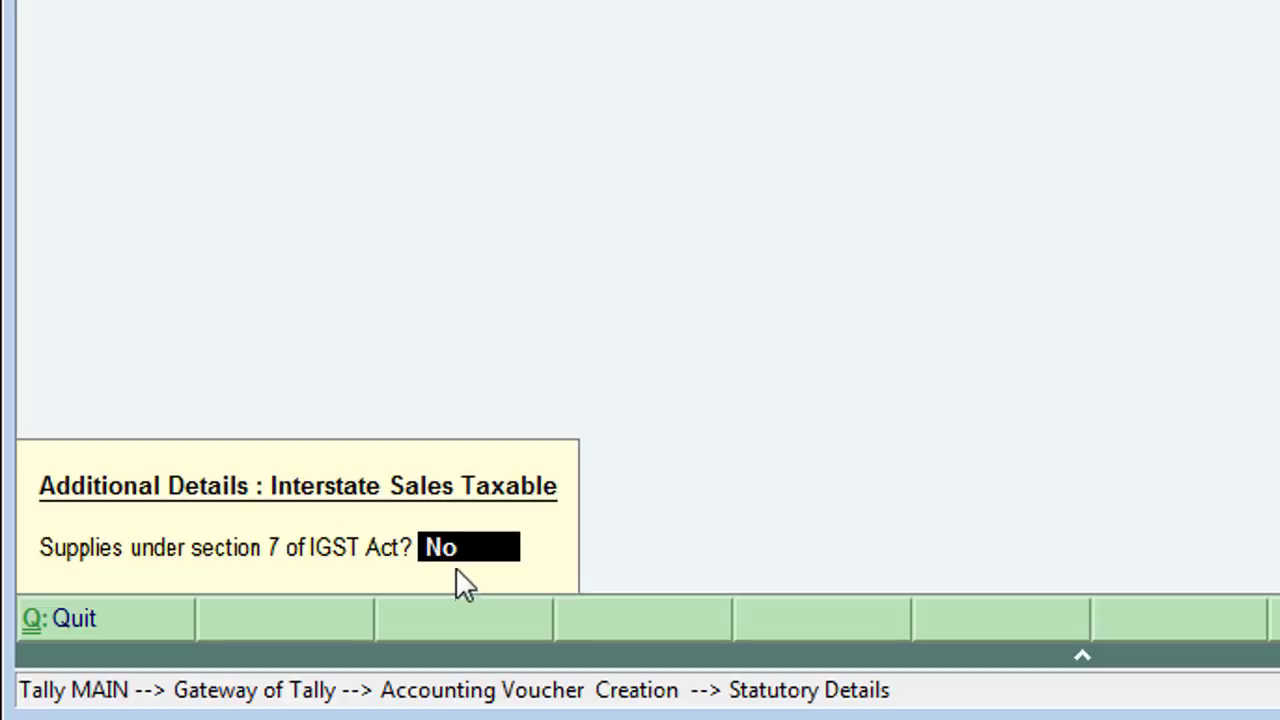
pyautogui.write('y')
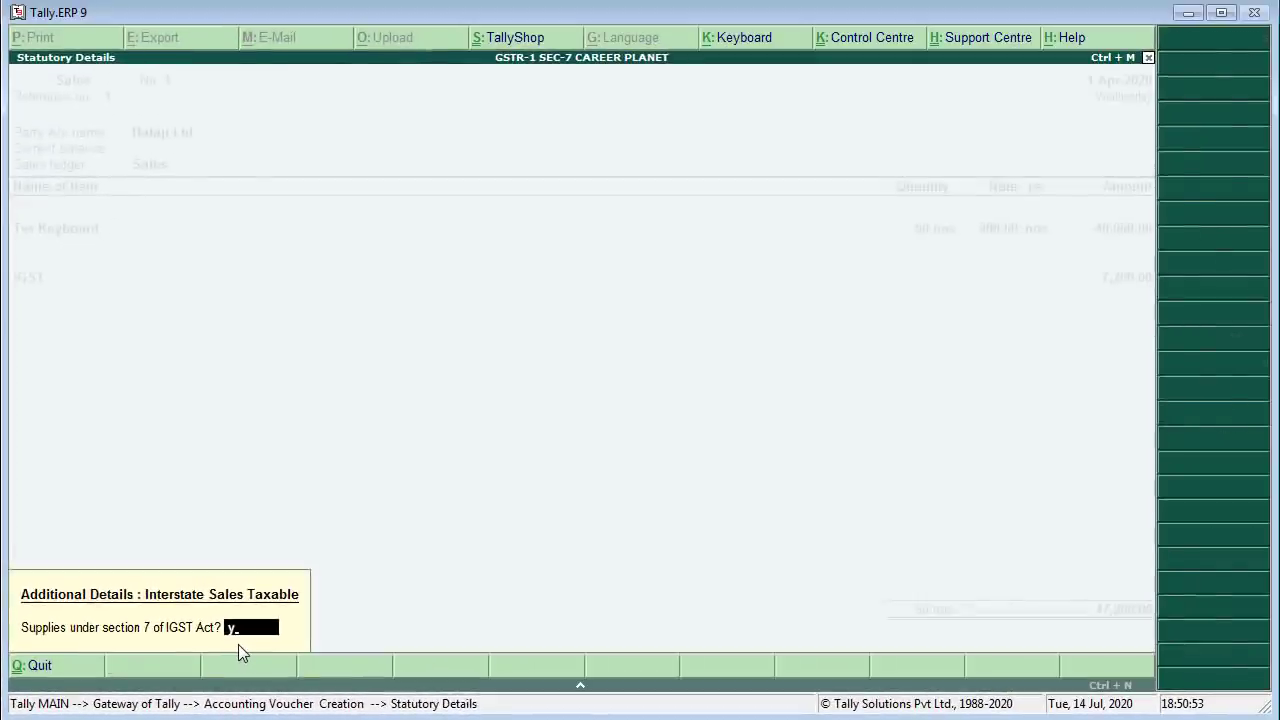
pyautogui.press('Return')
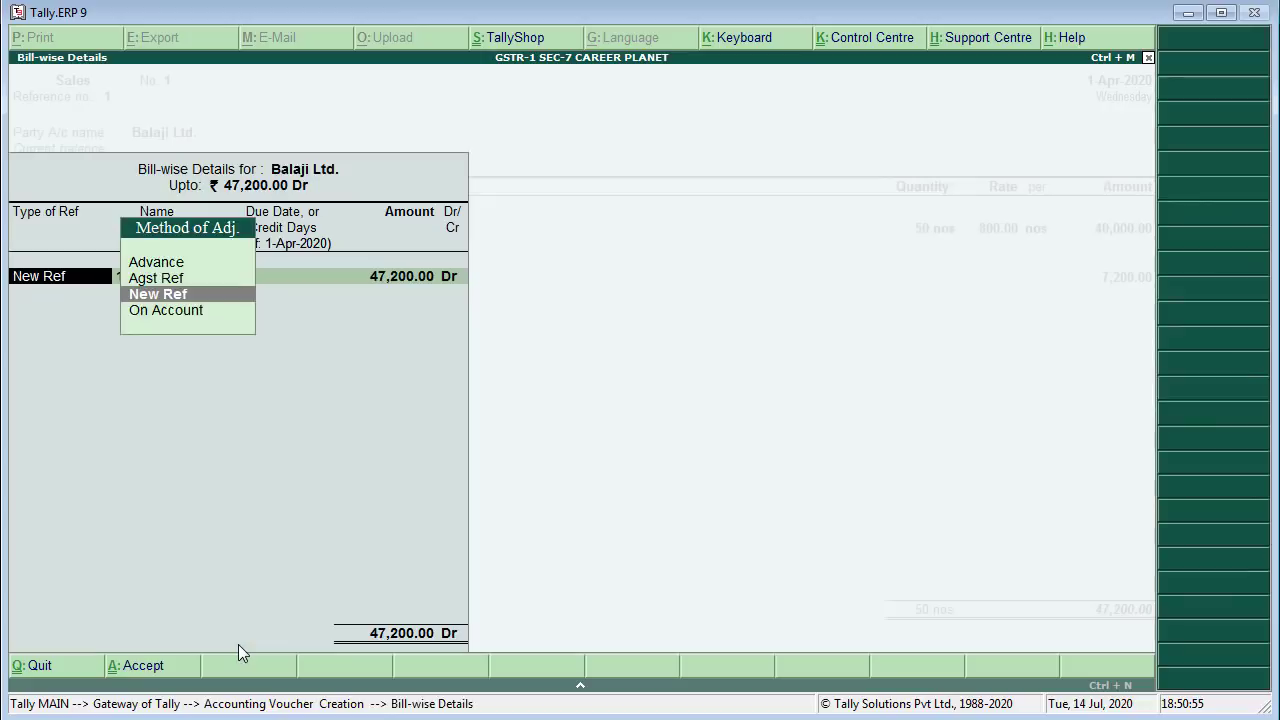
# Step: Keep the bill allocation for Balaji Ltd. as New Ref and save the voucher with its modified tax details
pyautogui.press('Return')
pyautogui.press('Return')
pyautogui.press('Return')
pyautogui.press('Return')
pyautogui.press('Return')
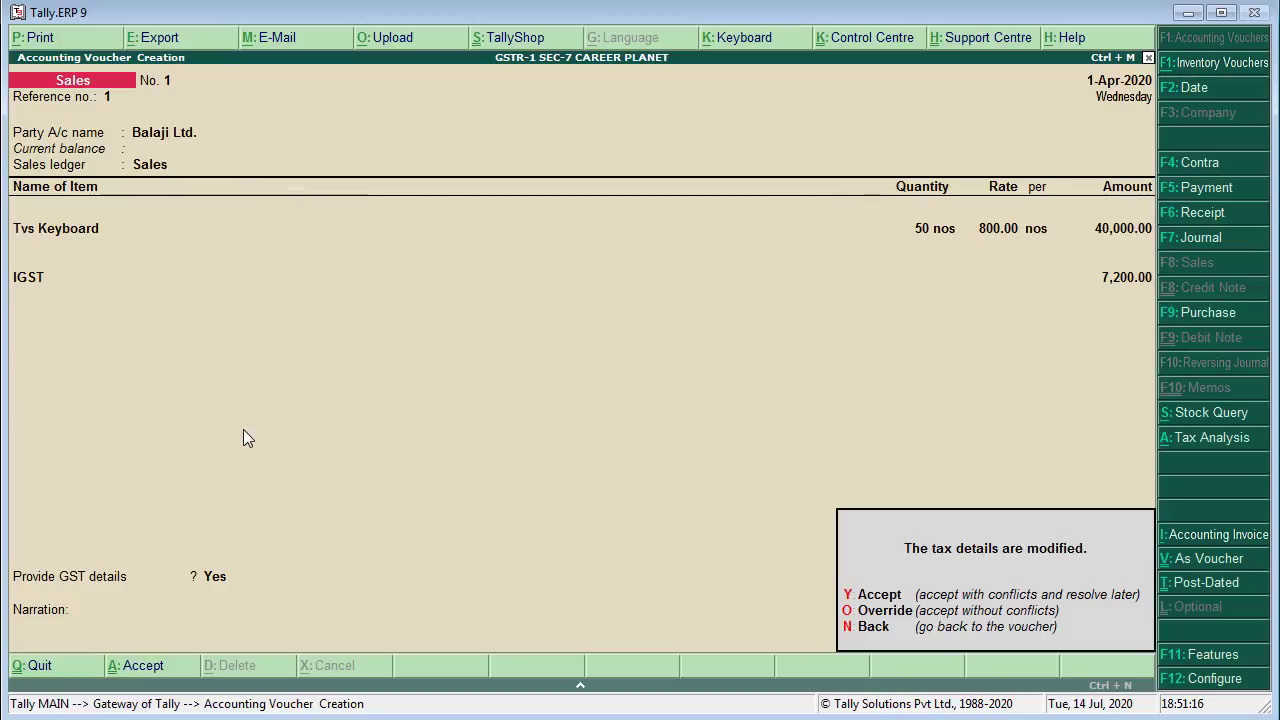
pyautogui.press('y')
pyautogui.press('Escape')
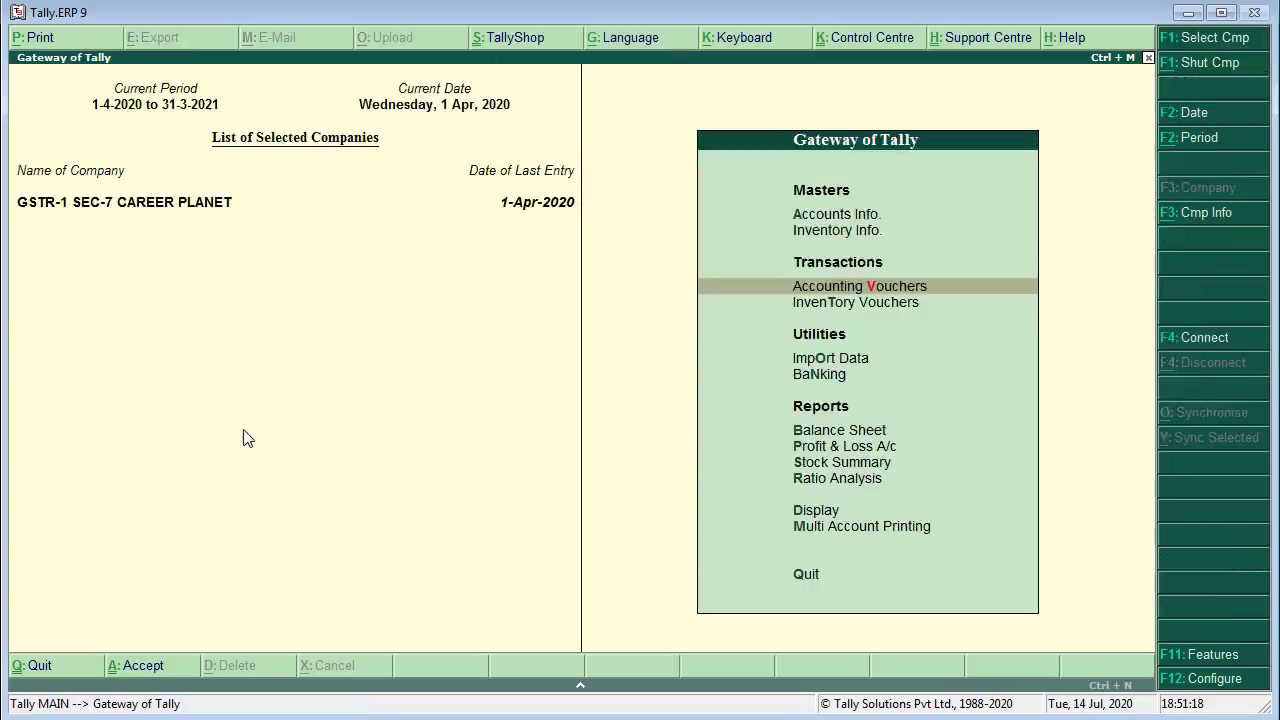
# Step: Open the GSTR-1 report and go to the B2B Invoices row to examine its values
pyautogui.press('d')
pyautogui.press('u')
pyautogui.press('g')
pyautogui.press('1')
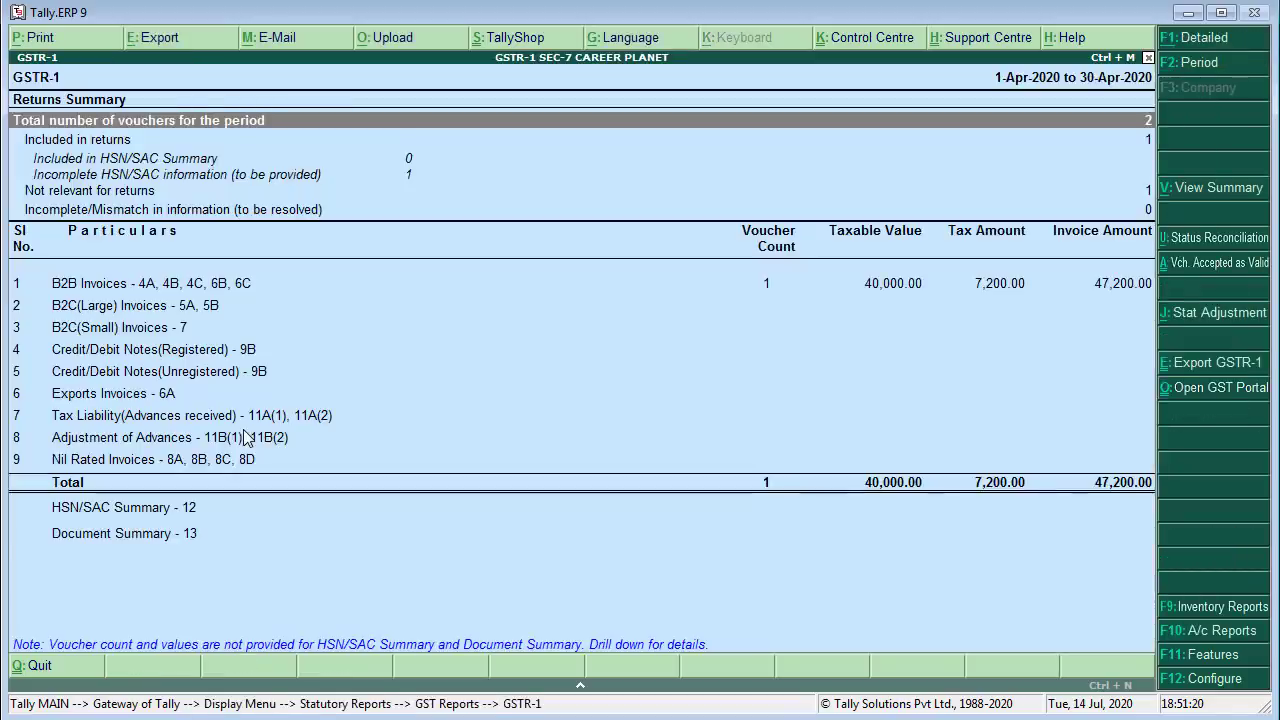
pyautogui.press('Down')
pyautogui.press('Down')
pyautogui.press('Down')
pyautogui.press('Down')
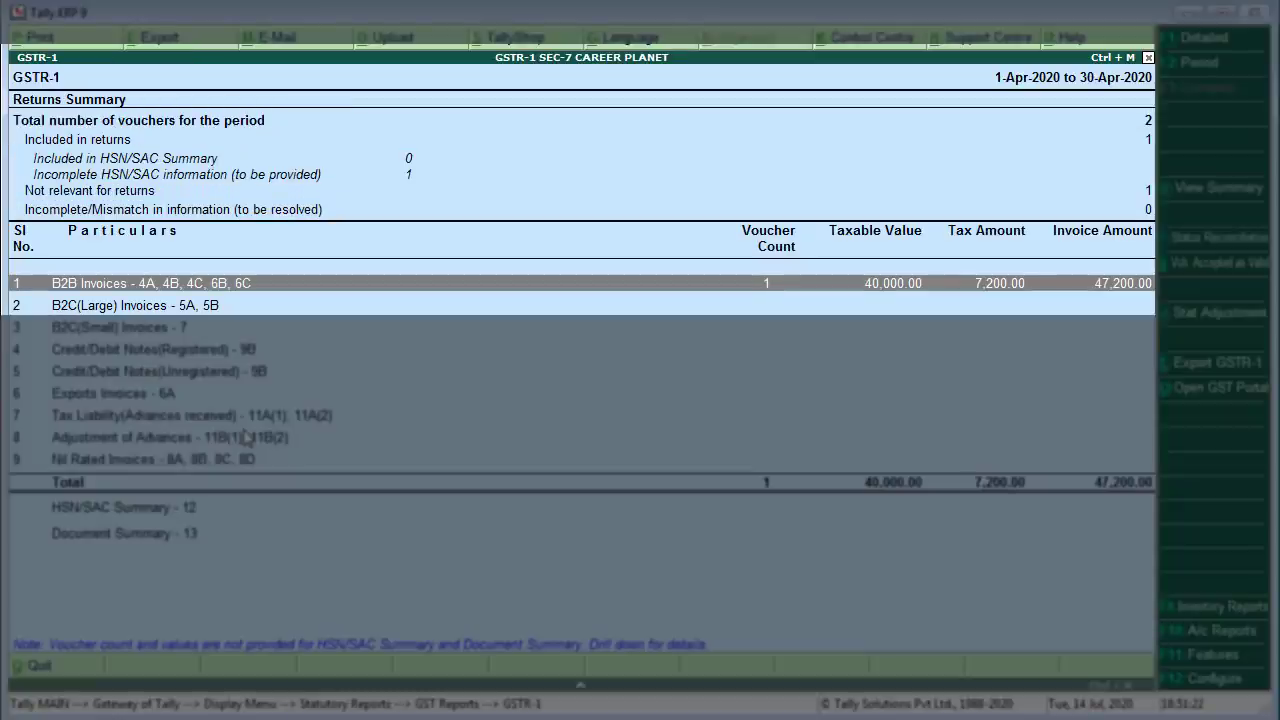
# Step: Examine the party-wise tax amounts in the voucher register behind B2B Invoices, and return to the Gateway of Tally
pyautogui.press('Return')
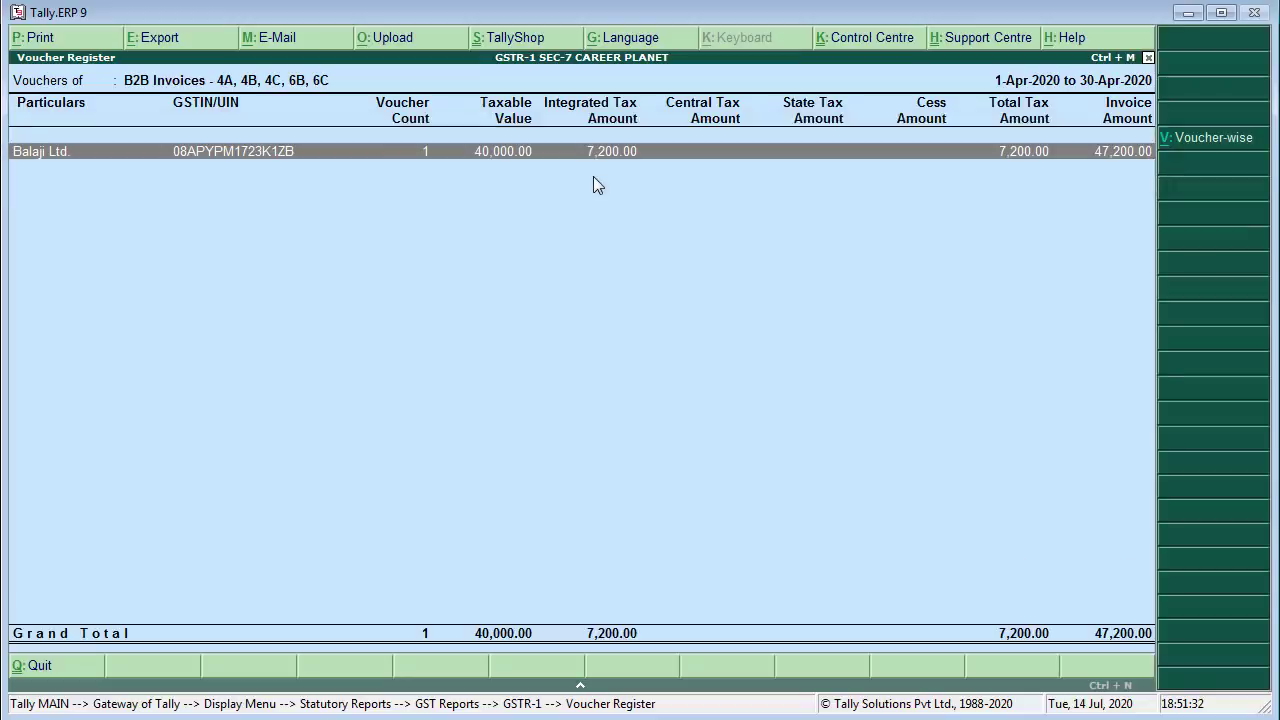
pyautogui.press('Escape')
pyautogui.press('Escape')
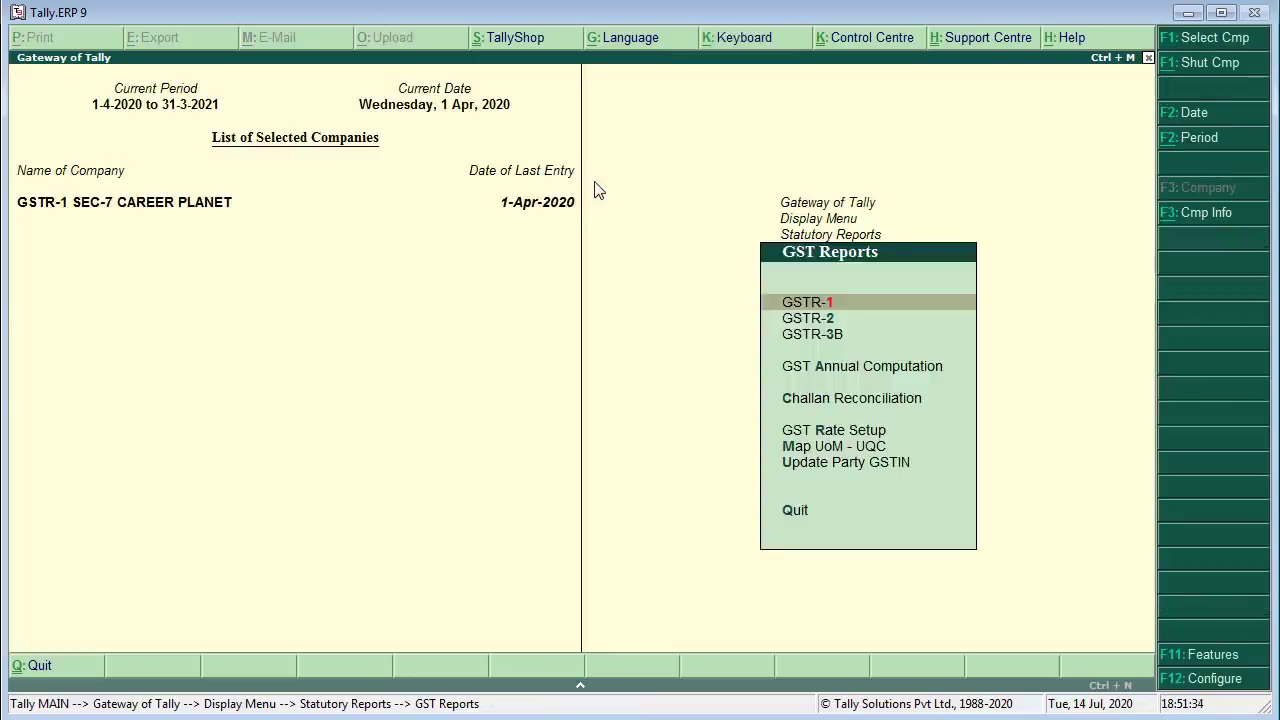
pyautogui.press('Escape')
pyautogui.press('Escape')
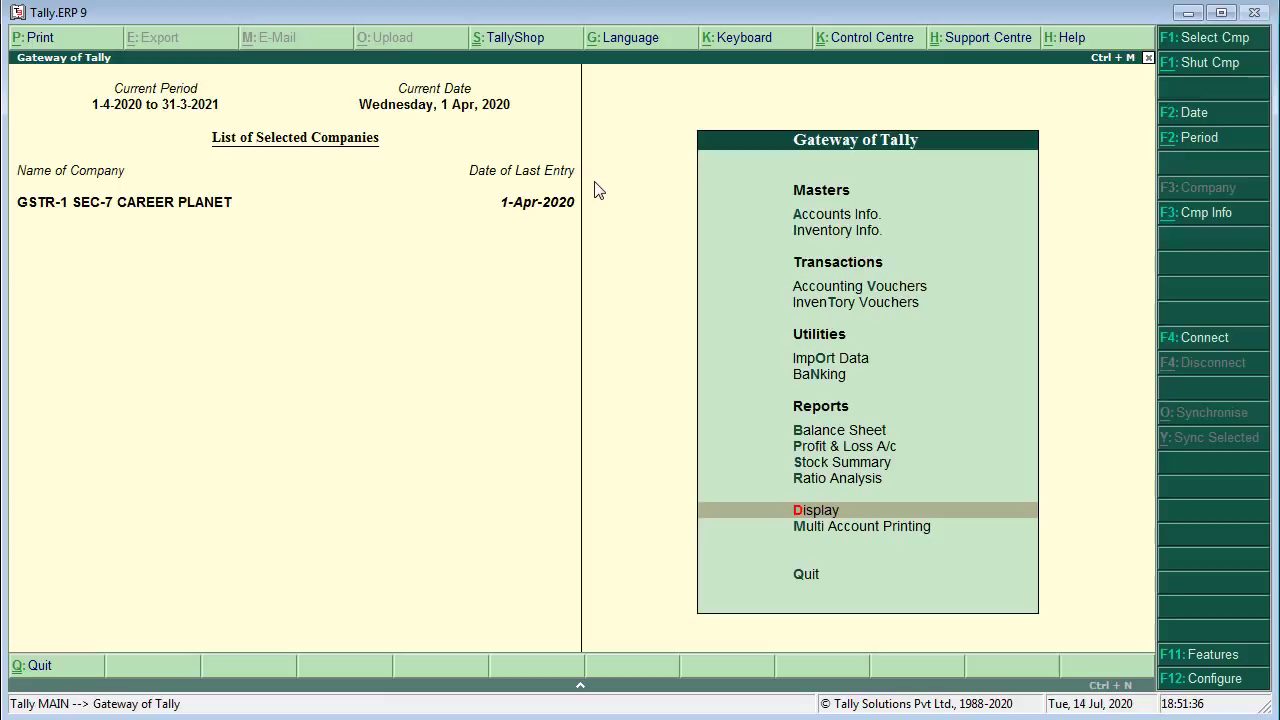
# Step: Look at the blank sales voucher entry screen and leave it without entering anything
pyautogui.press('v')
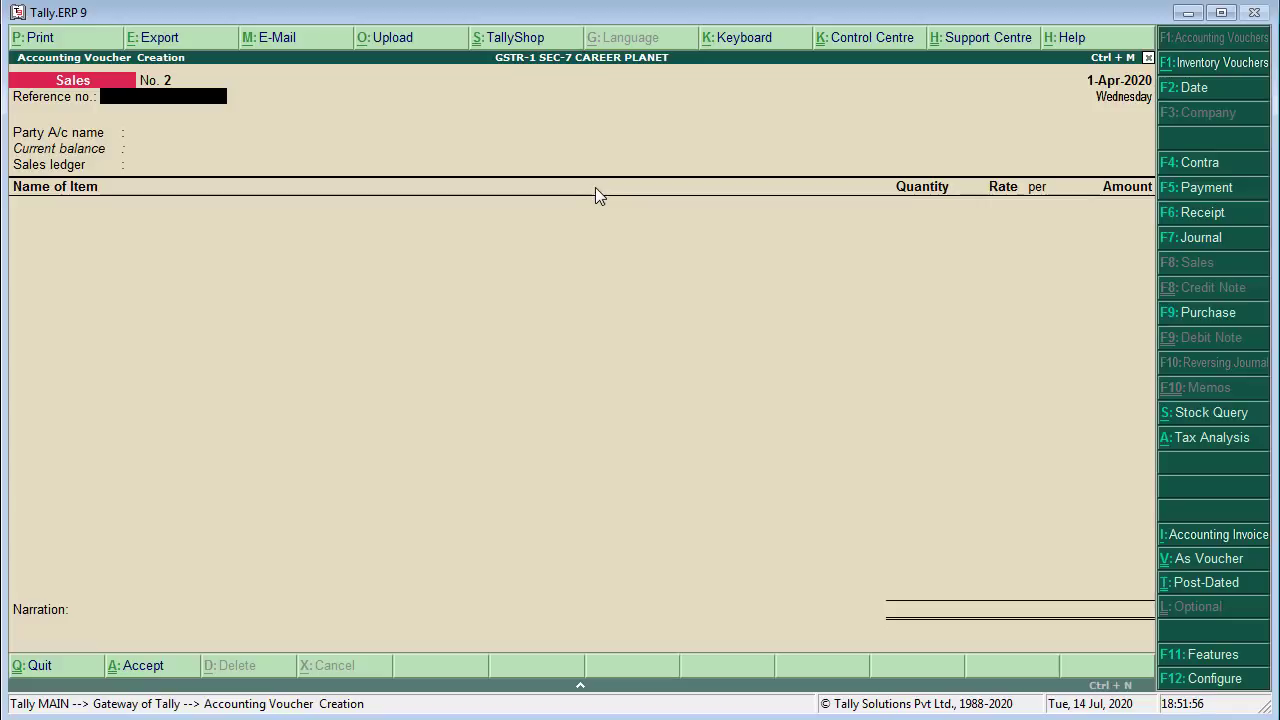
pyautogui.press('Escape')
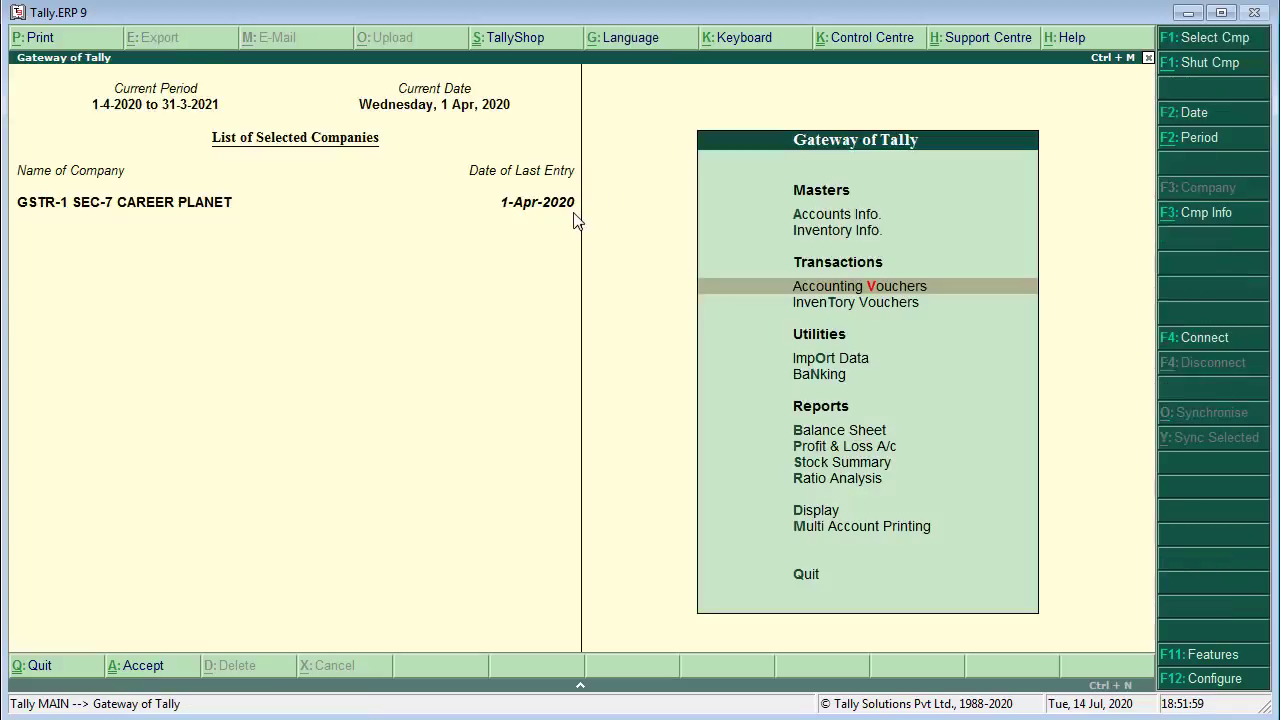
# Step: Open the Balaji Ltd. ledger for alteration and go through its fields to the mailing details
pyautogui.press('a')
pyautogui.press('l')
pyautogui.press('d')
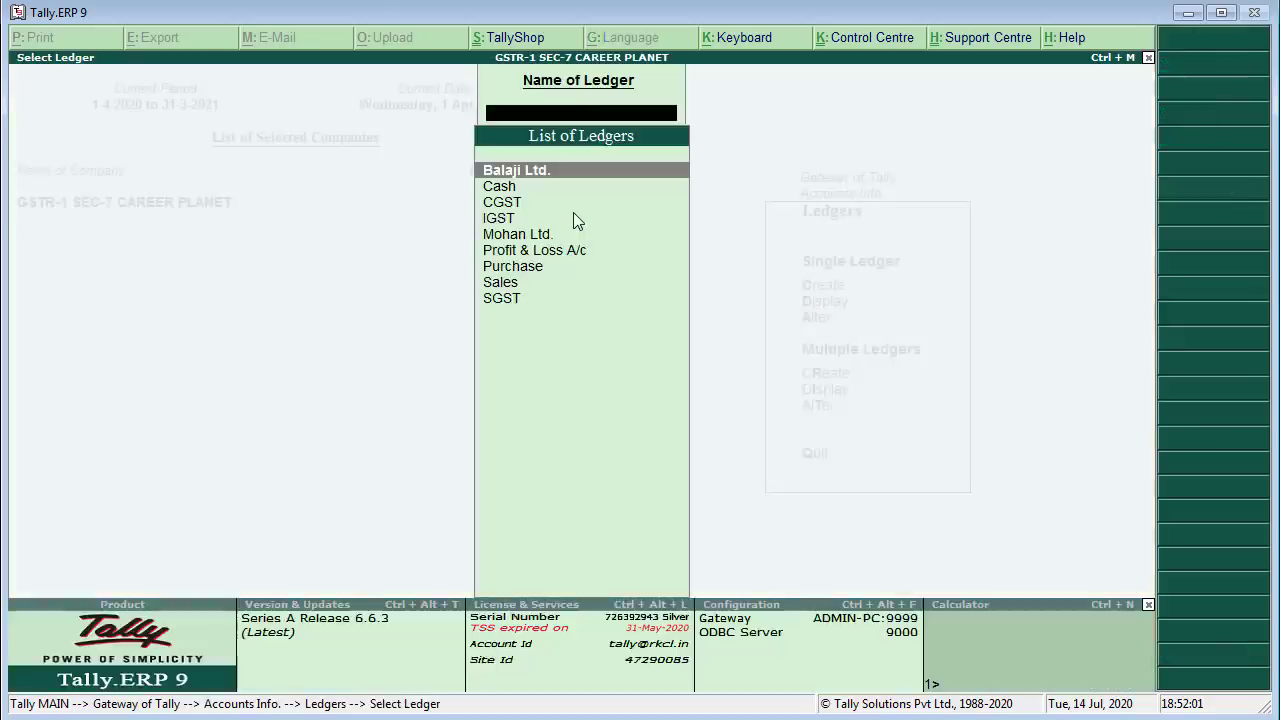
pyautogui.press('Return')
pyautogui.press('Return')
pyautogui.press('Return')
pyautogui.press('Return')
pyautogui.press('Return')
pyautogui.press('Return')
pyautogui.press('Return')
pyautogui.press('Return')
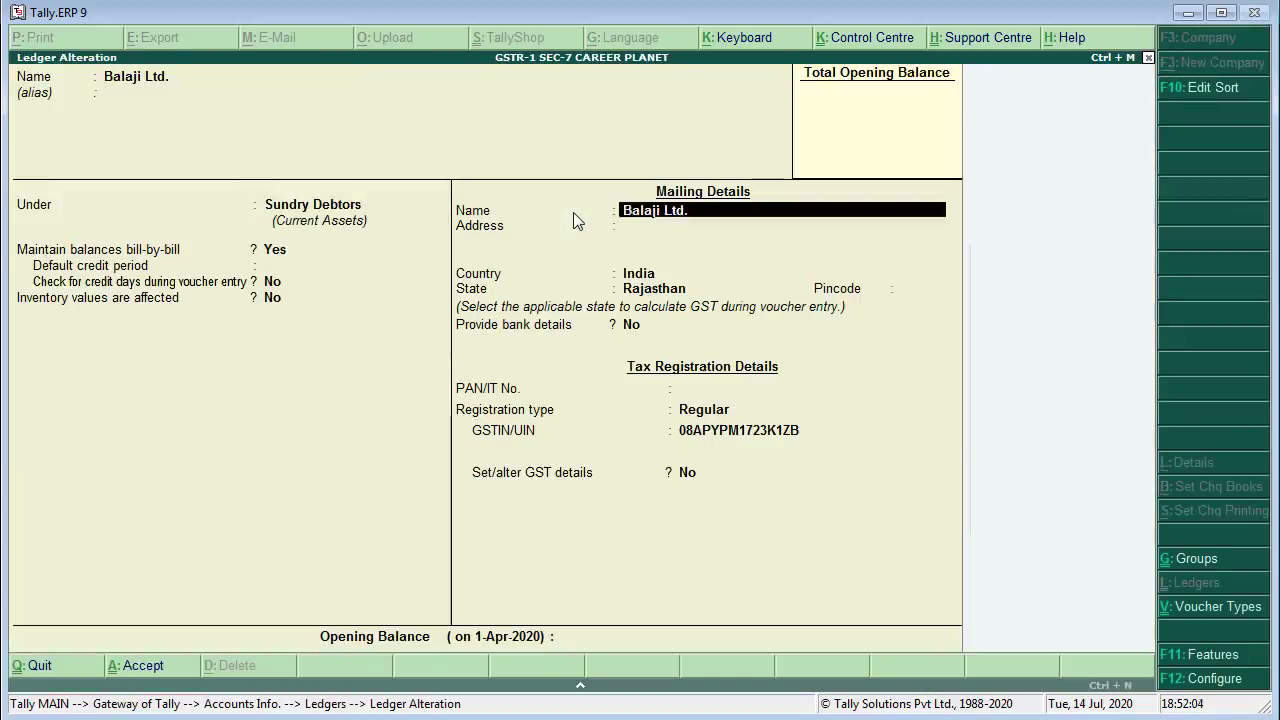
# Step: Look up the states matching "D" for the ledger's State field, and quit the ledger without saving
pyautogui.press('Return')
pyautogui.write('D')
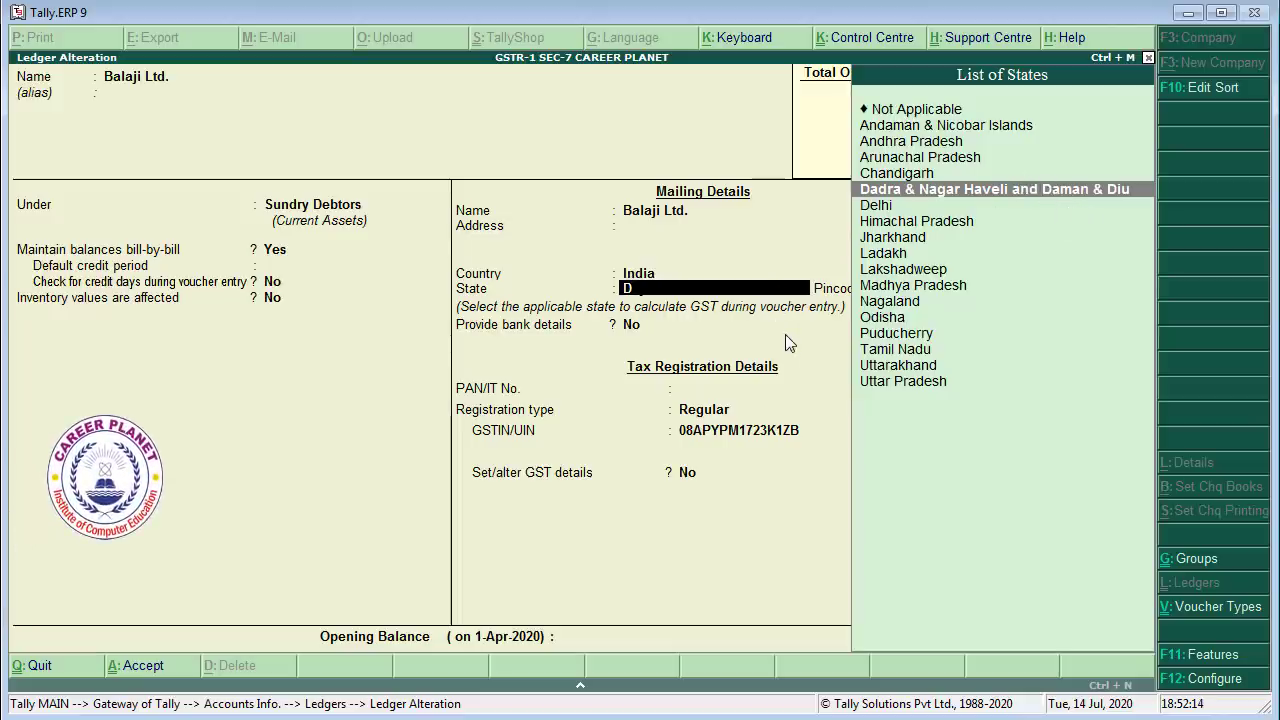
pyautogui.press('BackSpace')
pyautogui.press('Escape')
pyautogui.press('y')
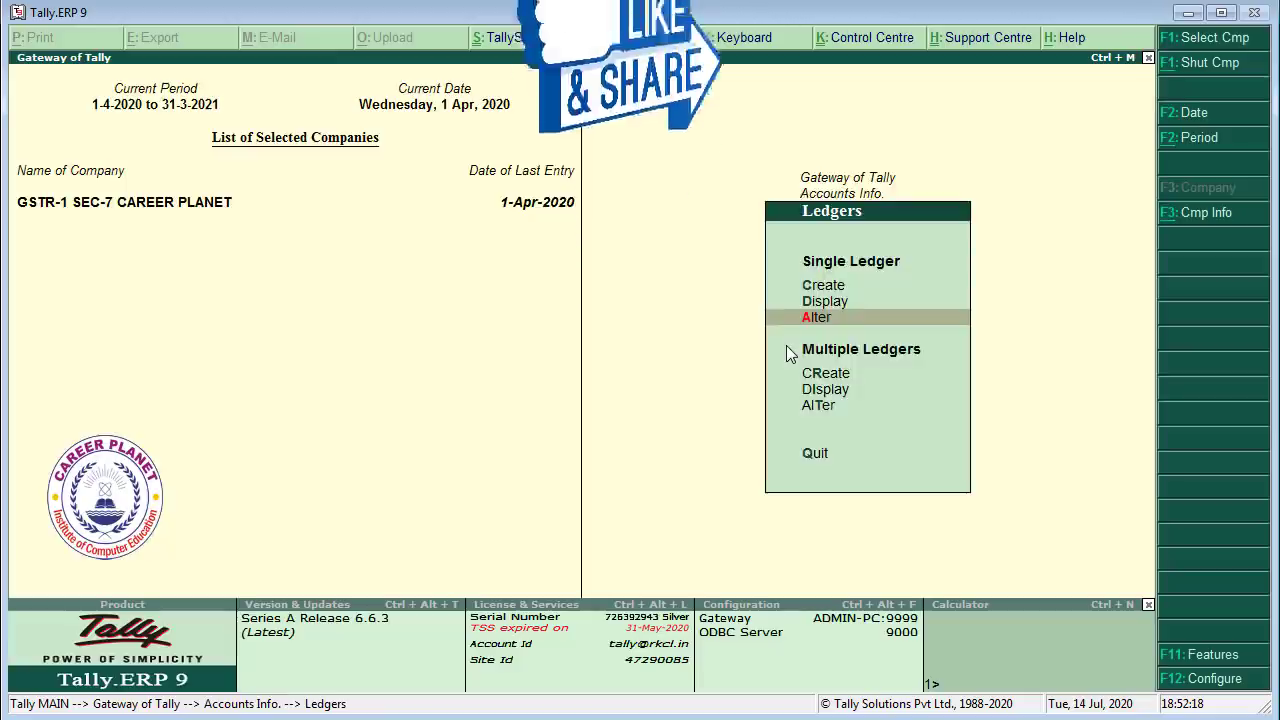
pyautogui.press('Escape')
pyautogui.press('Escape')
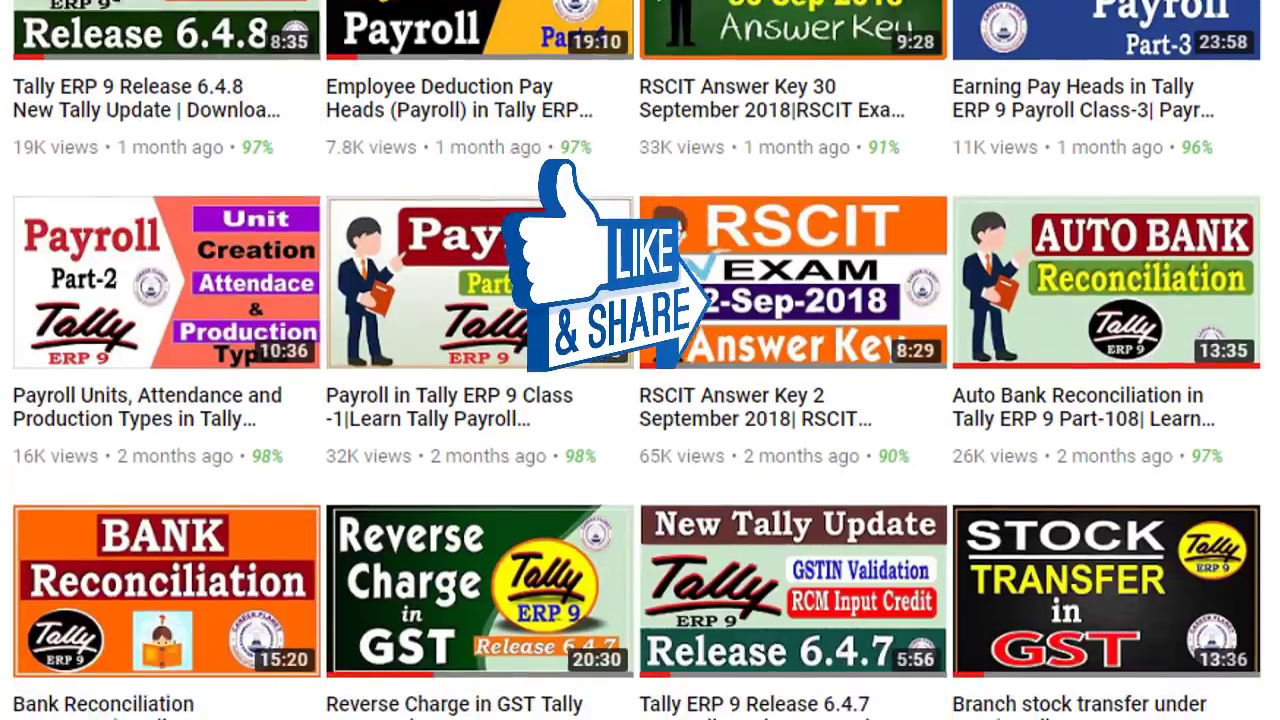
pyautogui.scroll(-4, 640, 360)
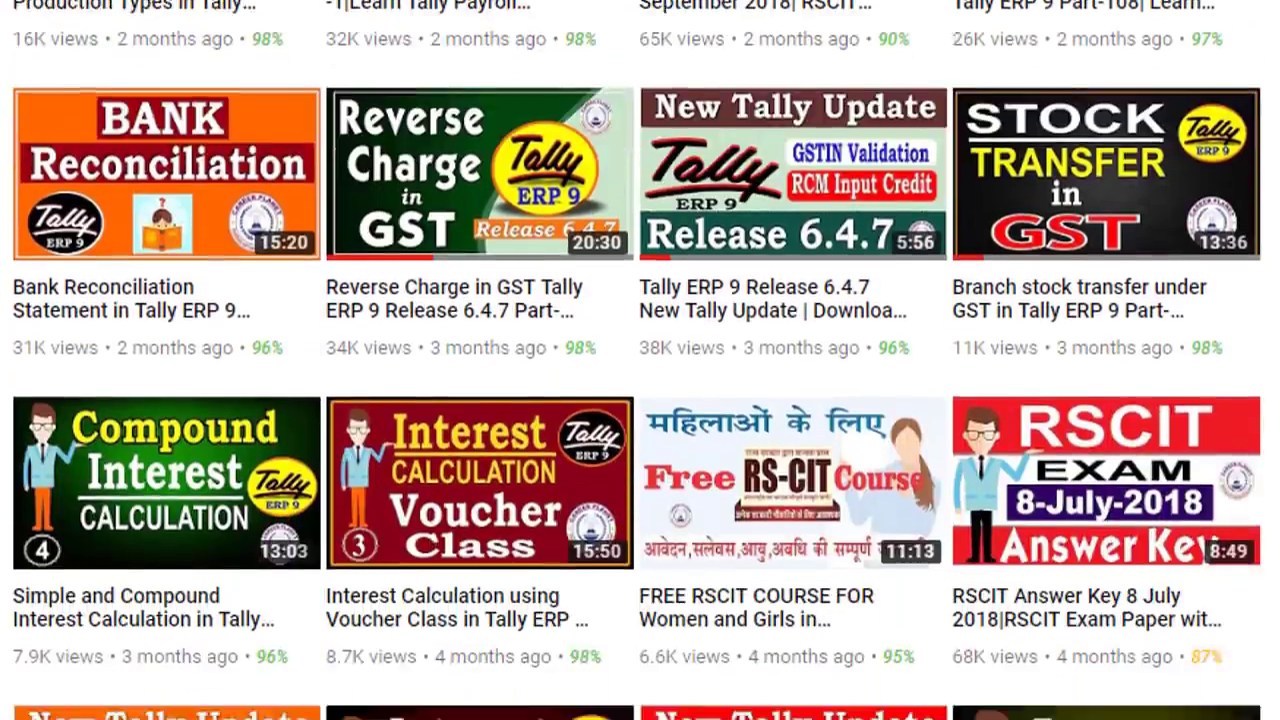
pyautogui.scroll(-5, 640, 360)
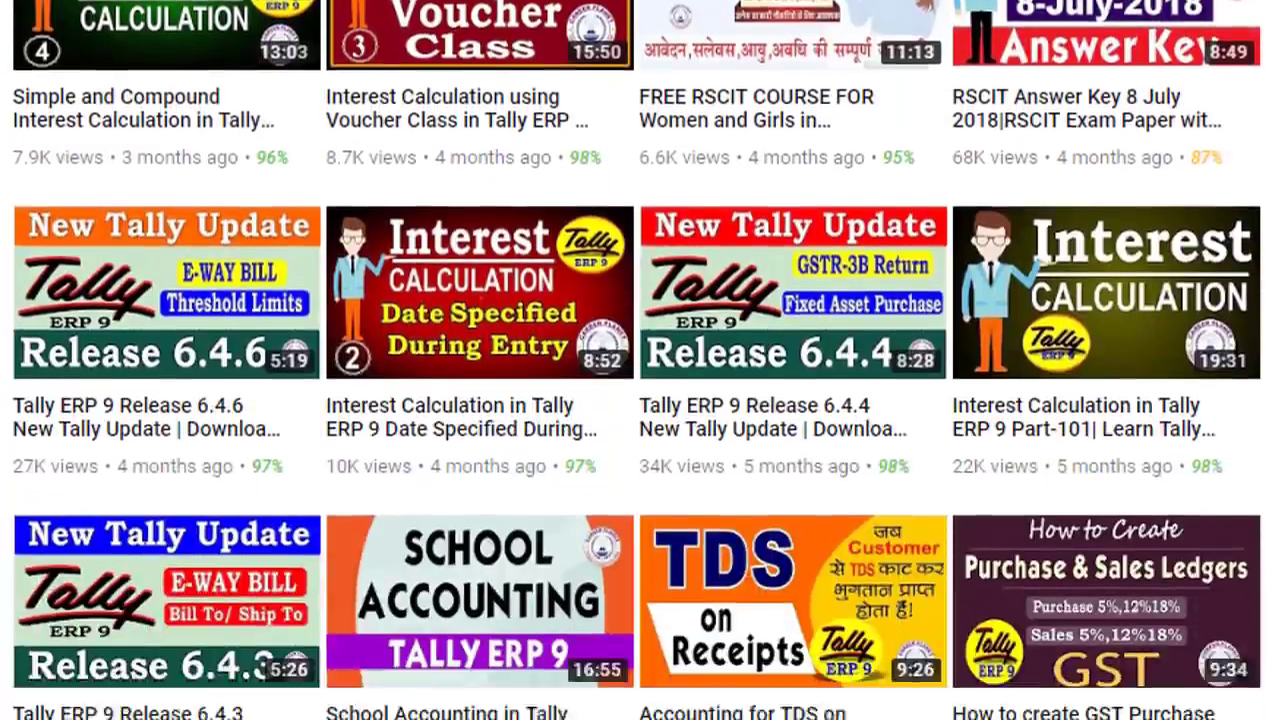
pyautogui.scroll(-2, 640, 360)
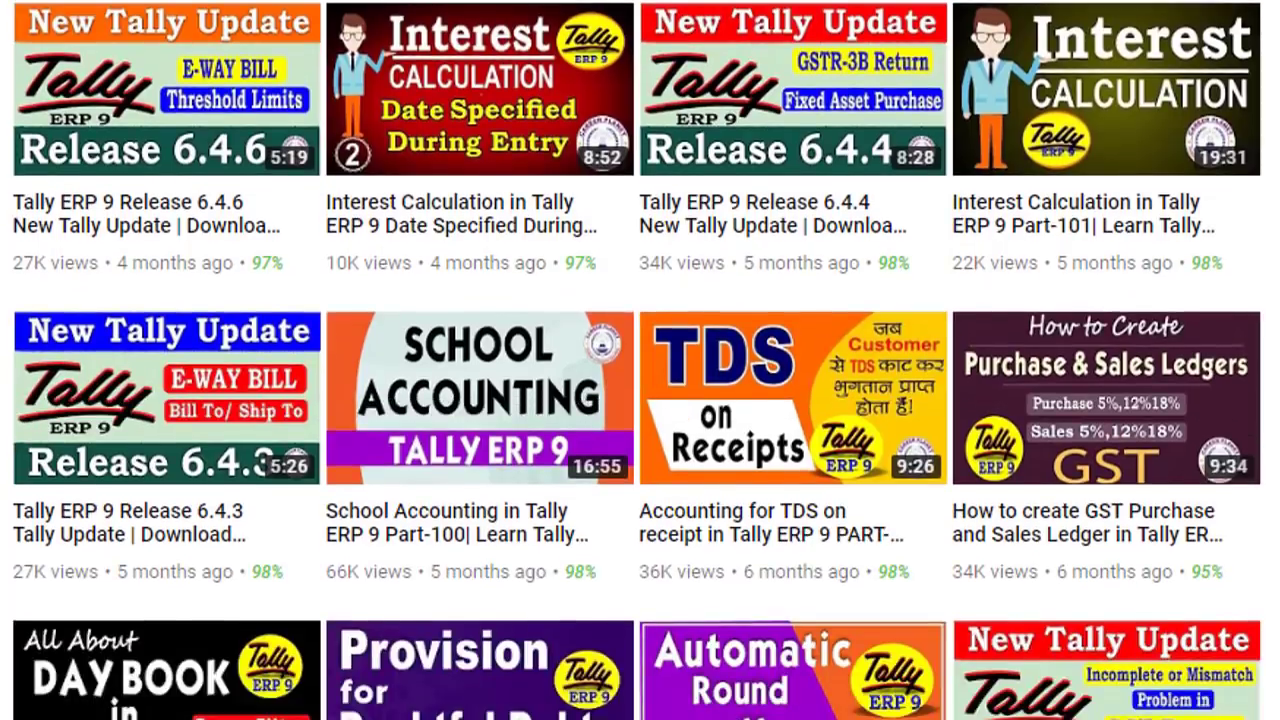
pyautogui.scroll(-7, 640, 360)
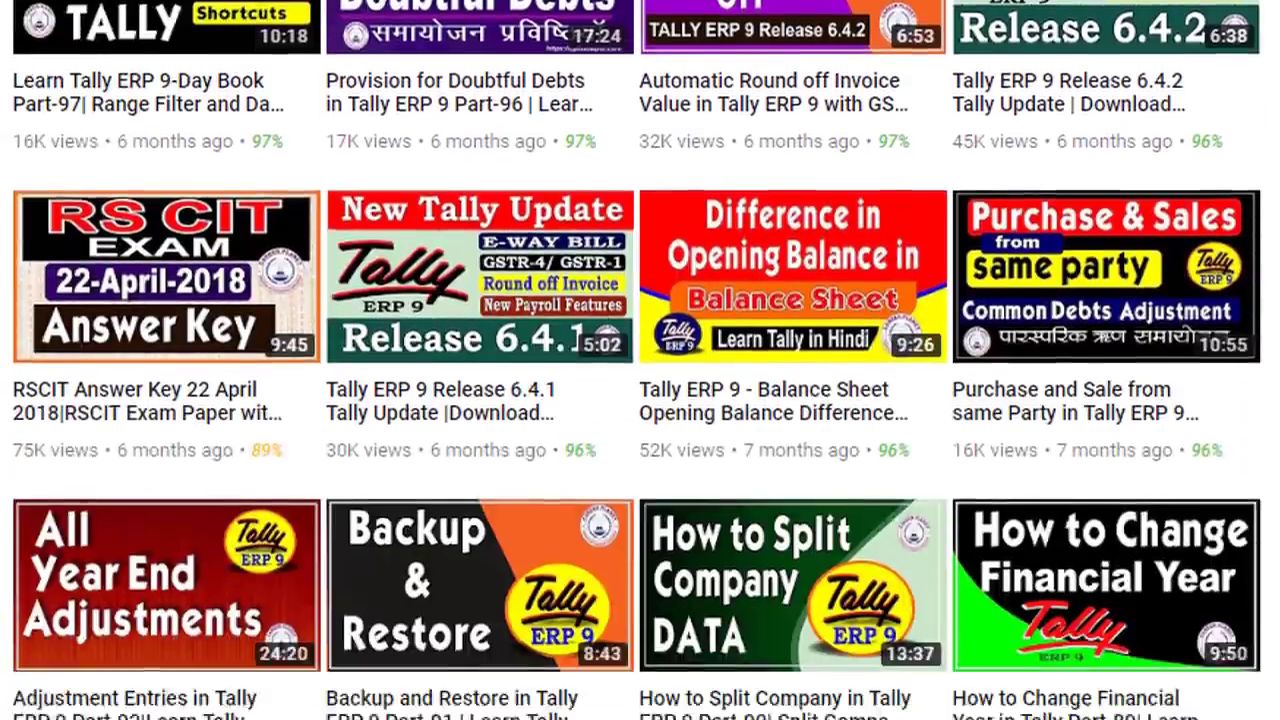
pyautogui.scroll(-8, 640, 360)
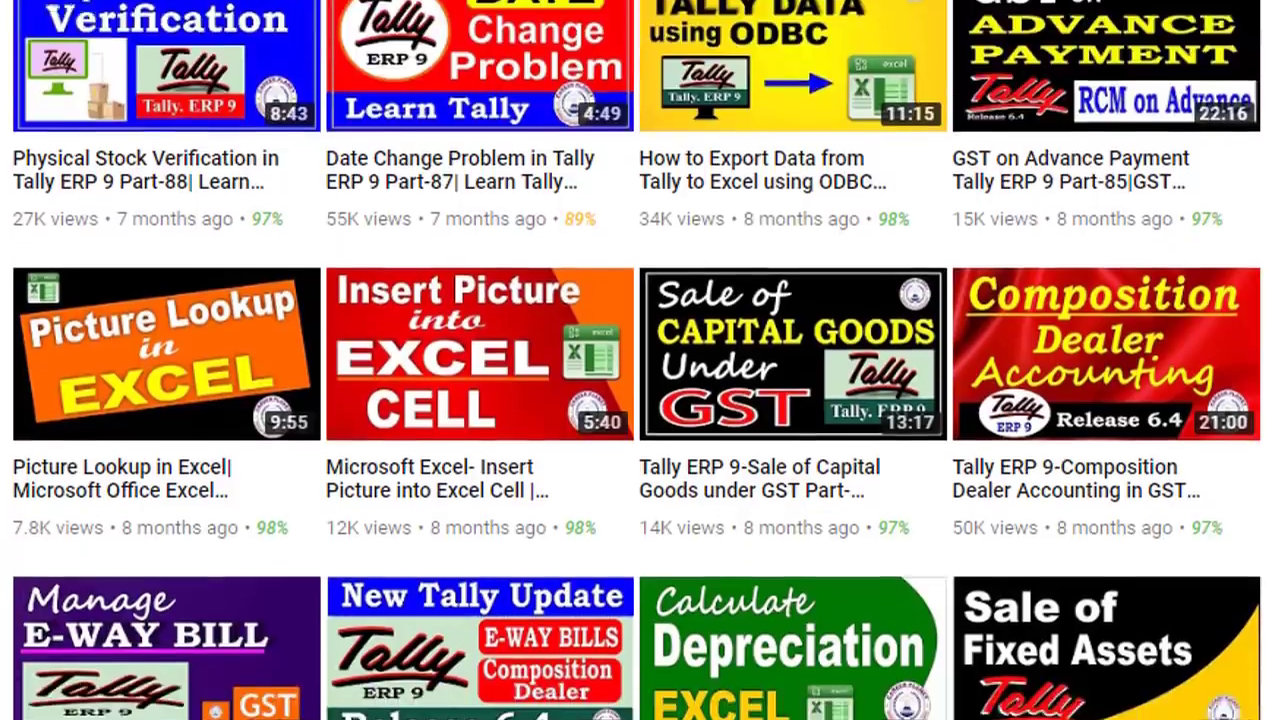
pyautogui.scroll(-4, 640, 360)
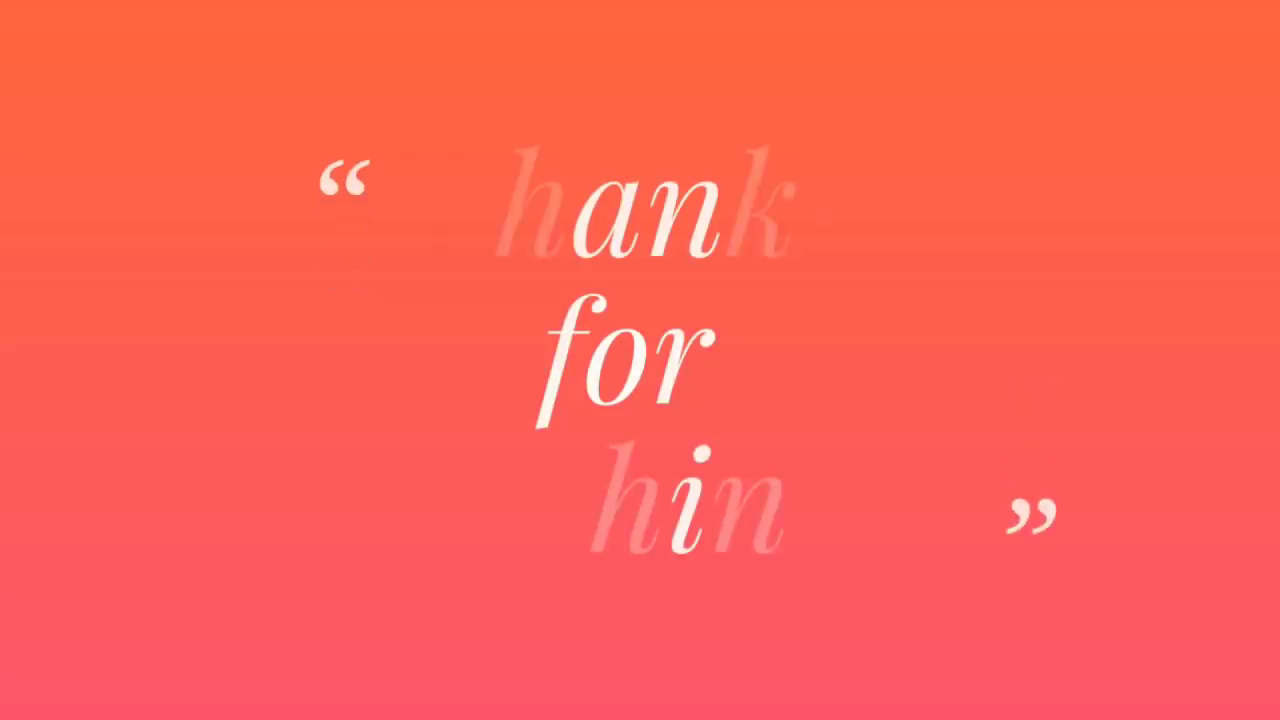